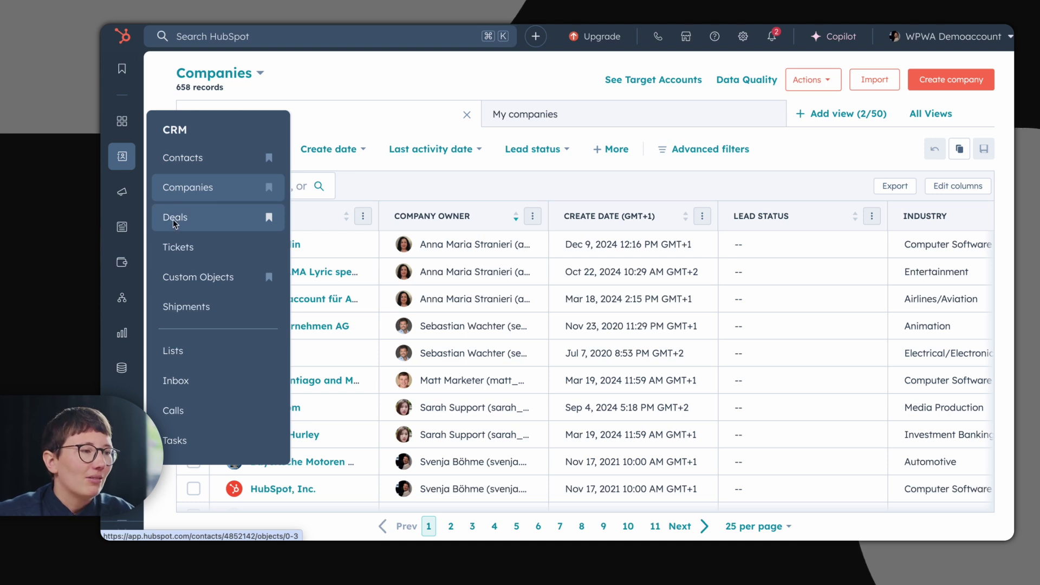
Open the Companies list showing all 658 company records.
left_click(198, 188)
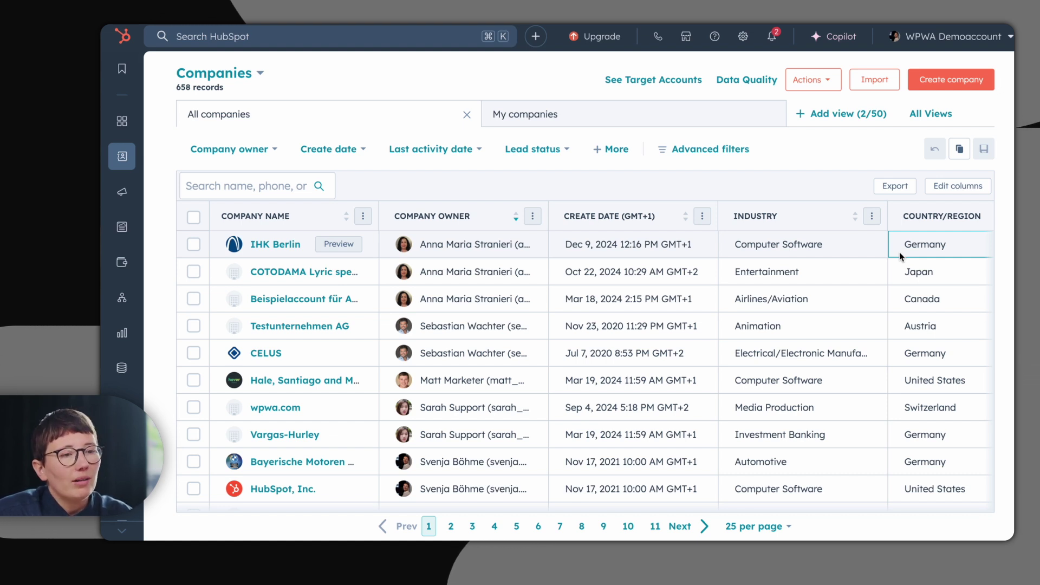
Add the Postal Code column between Country/Region and City and apply the layout.
left_click(944, 191)
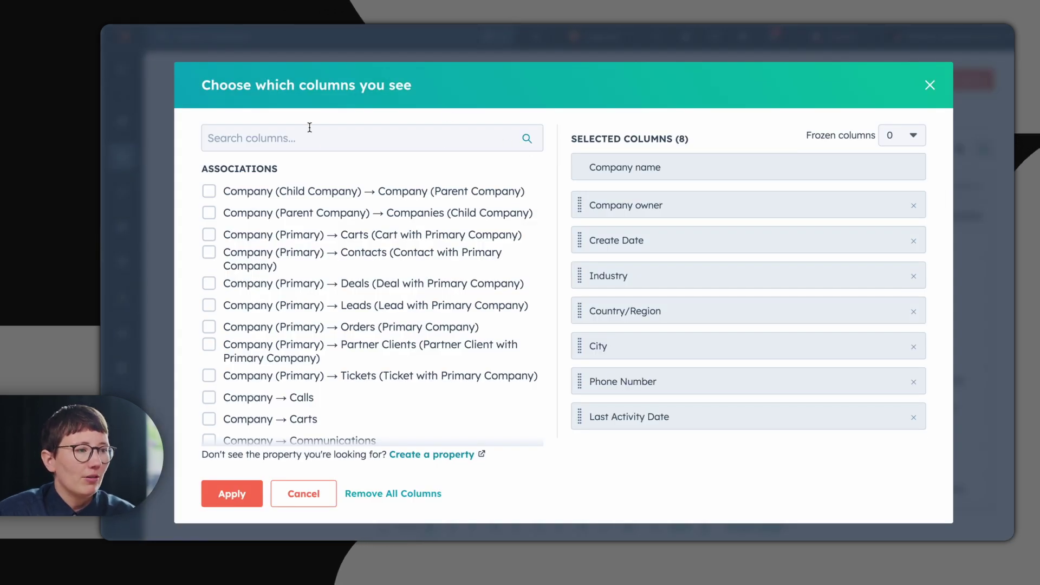
left_click(312, 142)
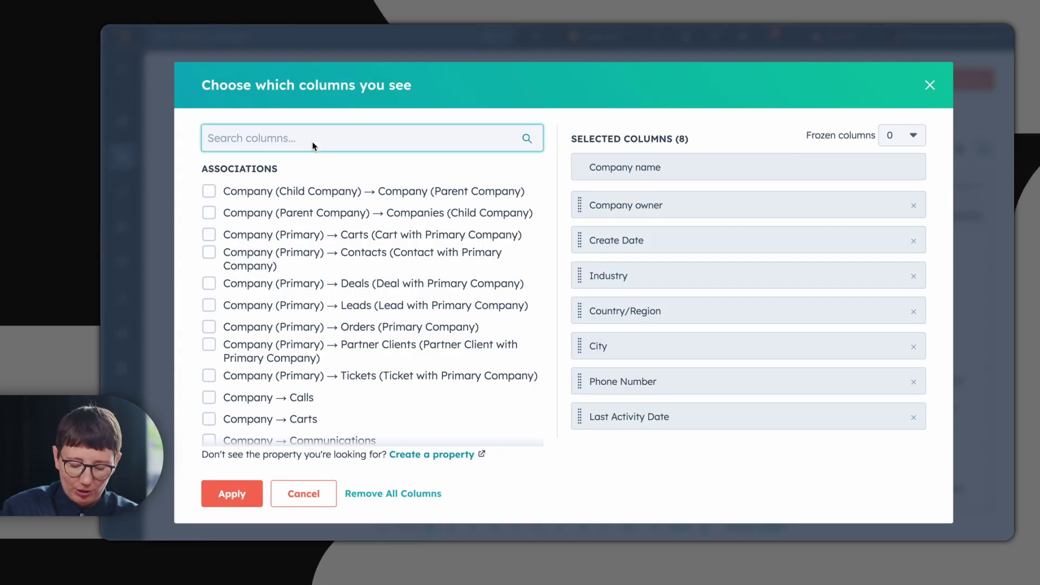
type("post")
left_click(209, 241)
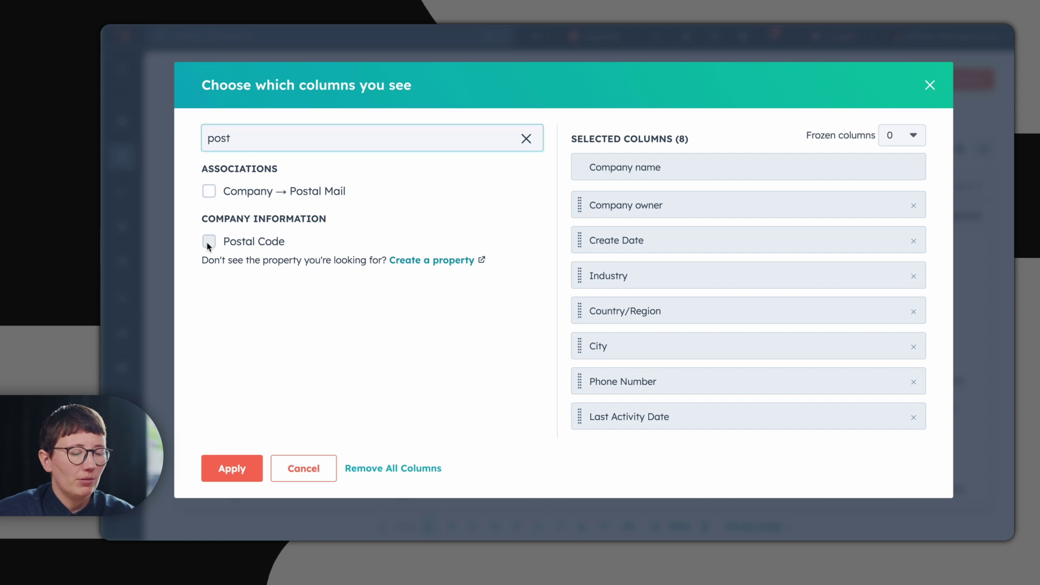
left_click_drag(578, 454, 580, 331)
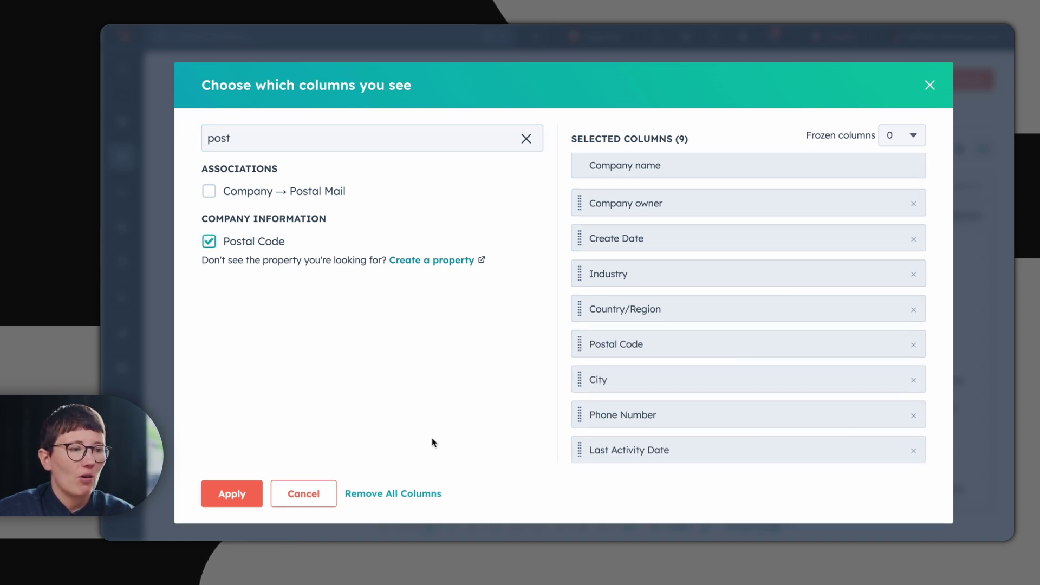
left_click(236, 491)
scroll(620, 405, "right", 5)
scroll(619, 405, "right", 3)
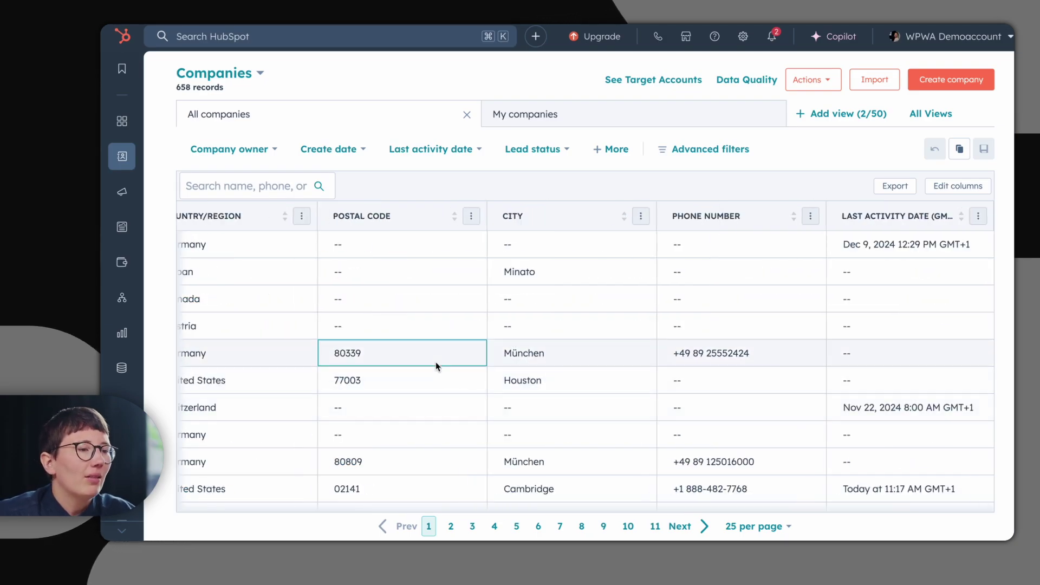
Switch to the Demo contacts list and inspect lead status dropdowns without changing any value.
left_click(220, 73)
left_click(285, 197)
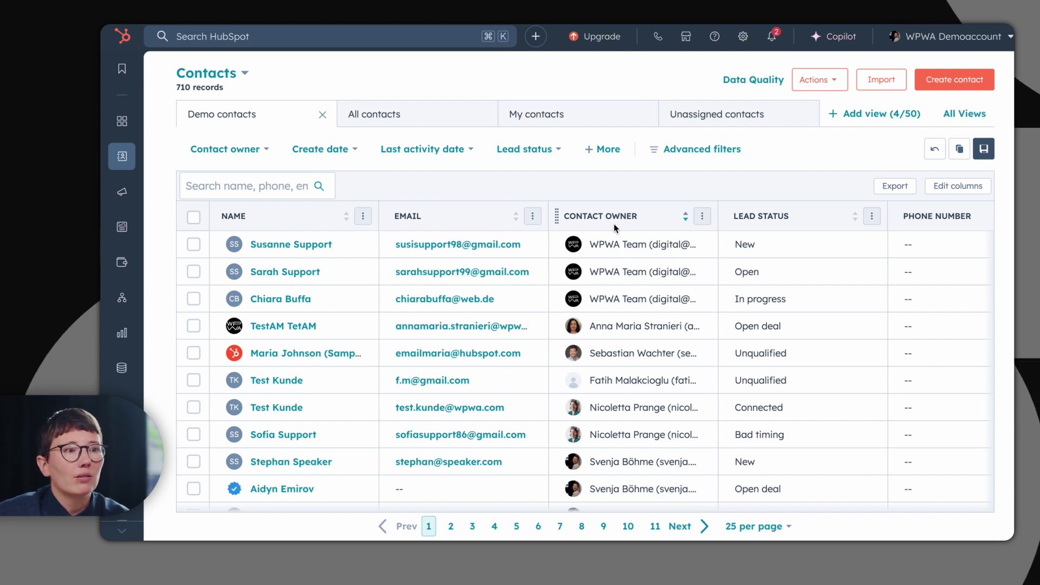
left_click(805, 249)
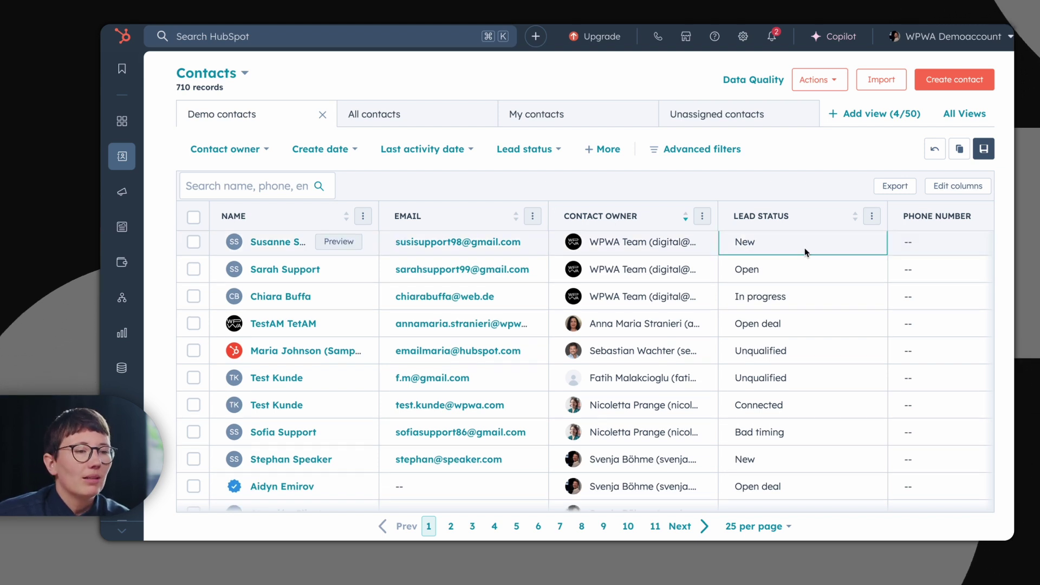
left_click(774, 249)
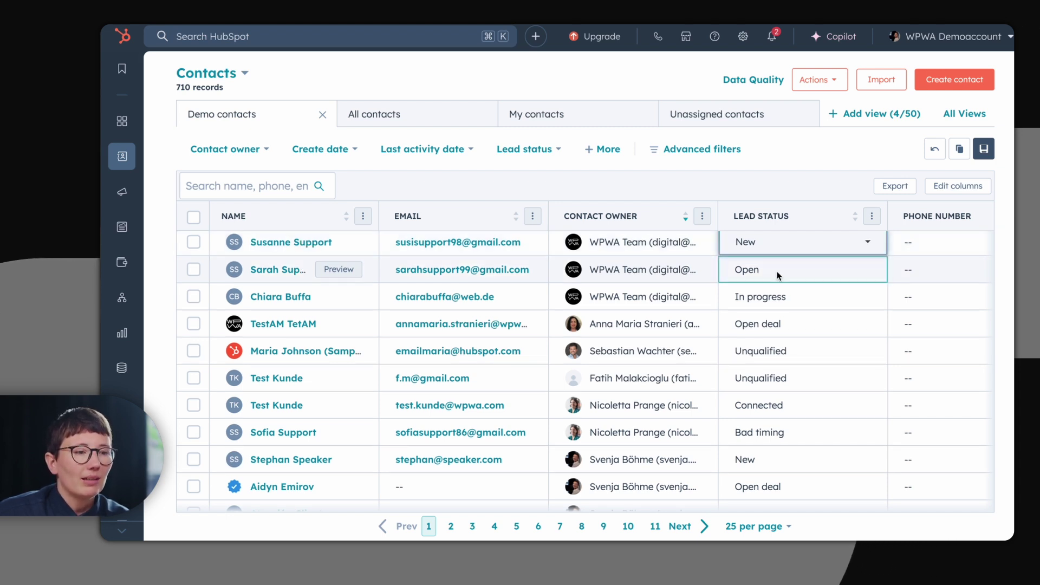
left_click(800, 297)
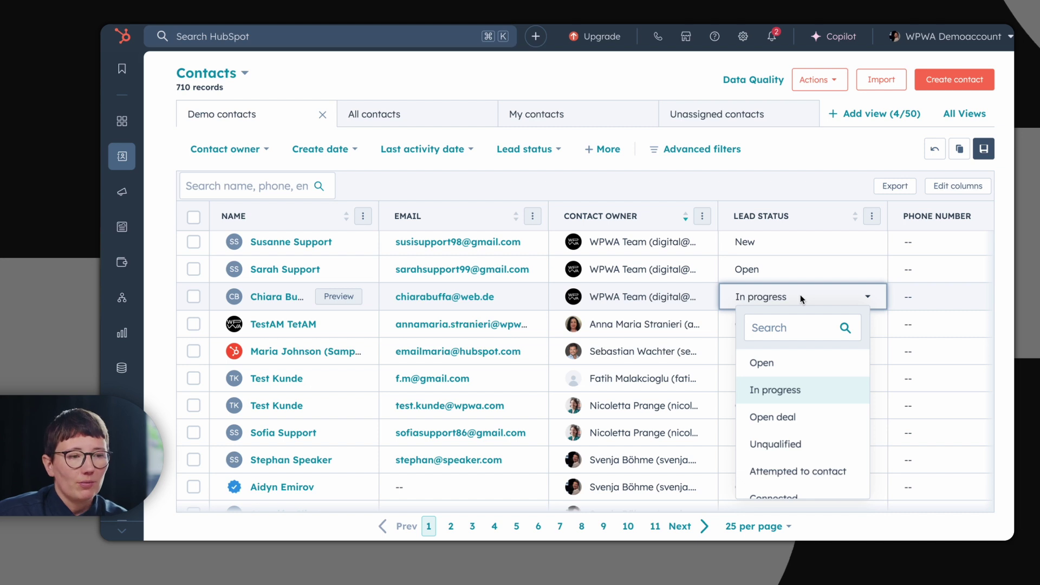
left_click(802, 299)
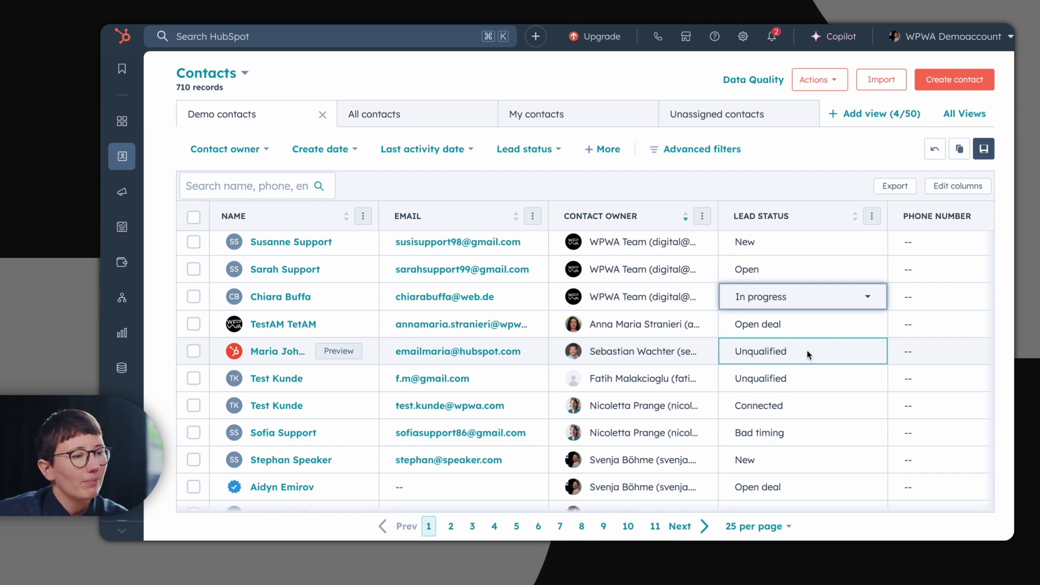
Open the sample contact's record and select all 41 activity types in its activity filter.
left_click(276, 352)
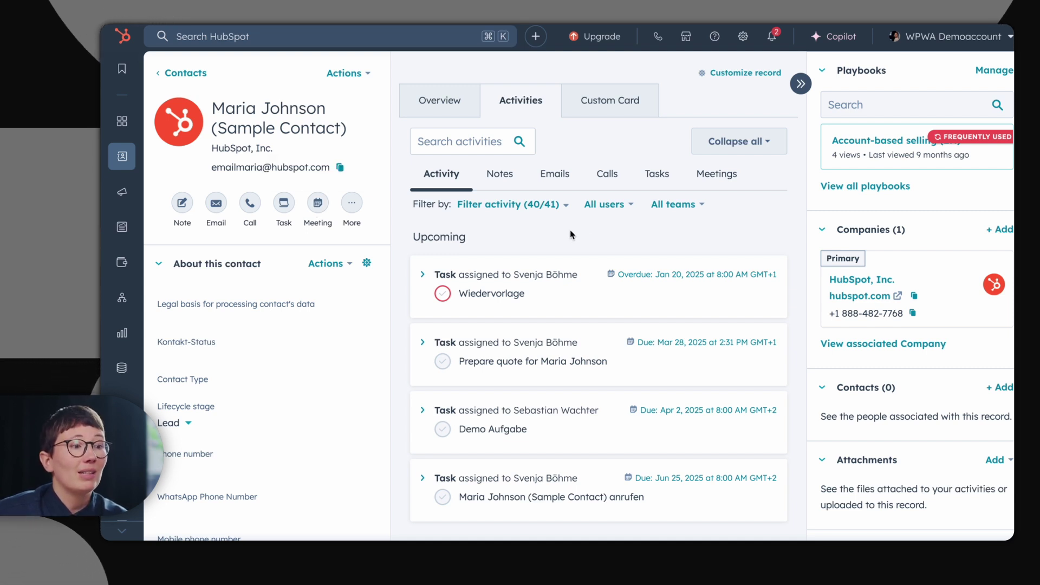
left_click(508, 205)
left_click(454, 240)
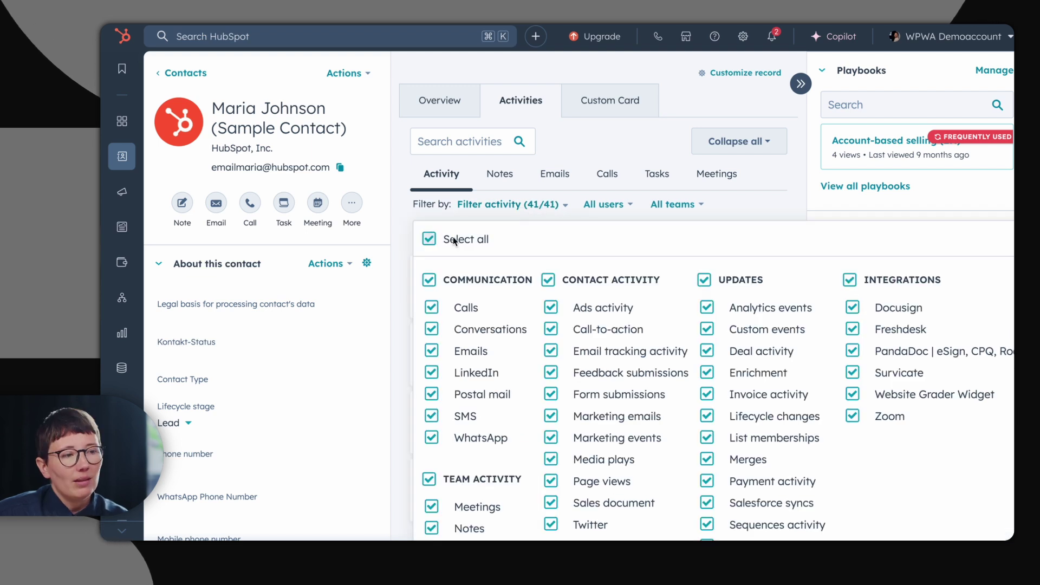
scroll(487, 243, "down", 2)
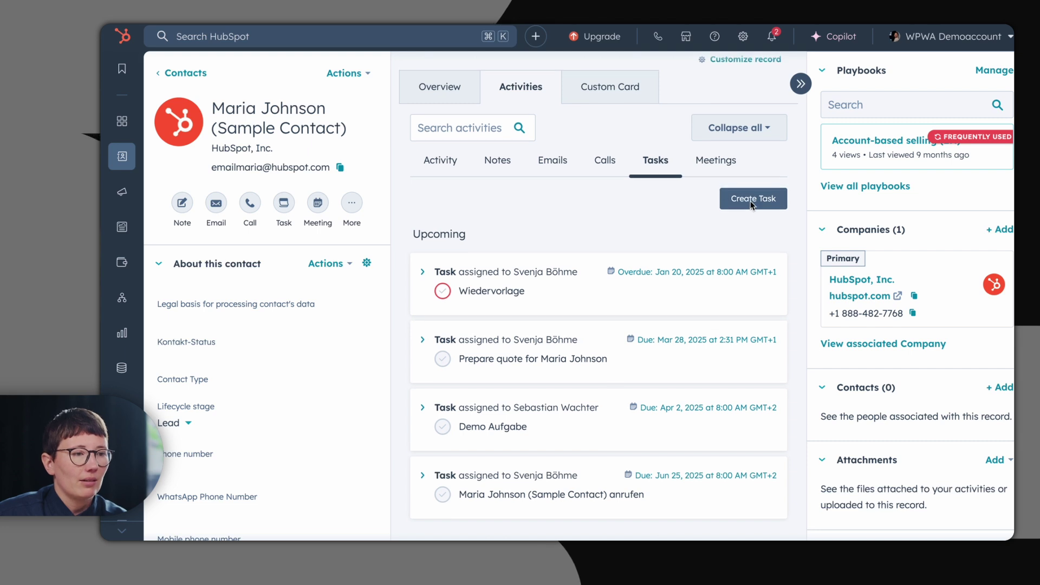
Create a 'Call contact' task assigned to another team member, with notes.
left_click(752, 196)
type("Call contact")
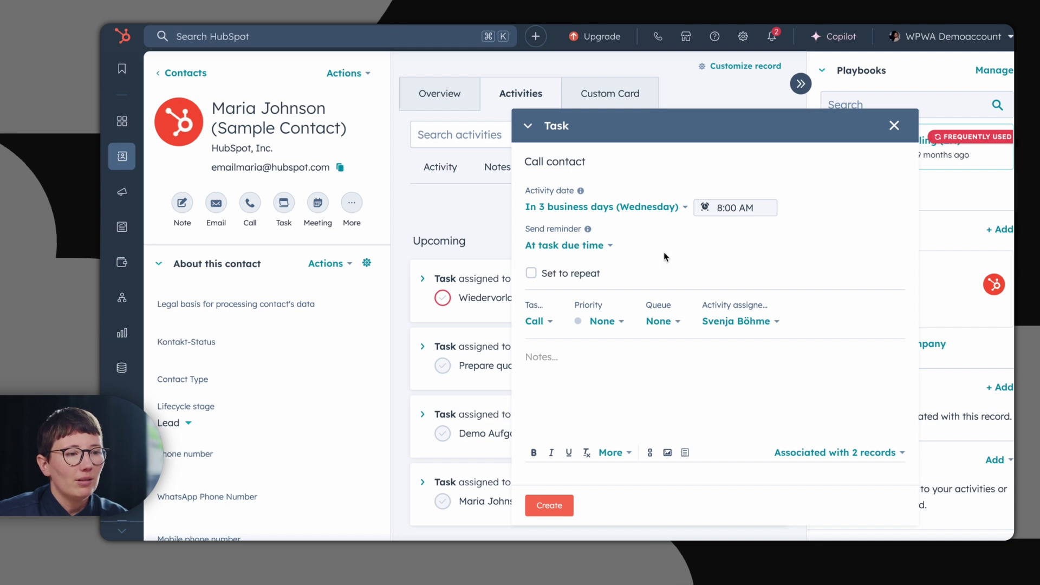
left_click(769, 325)
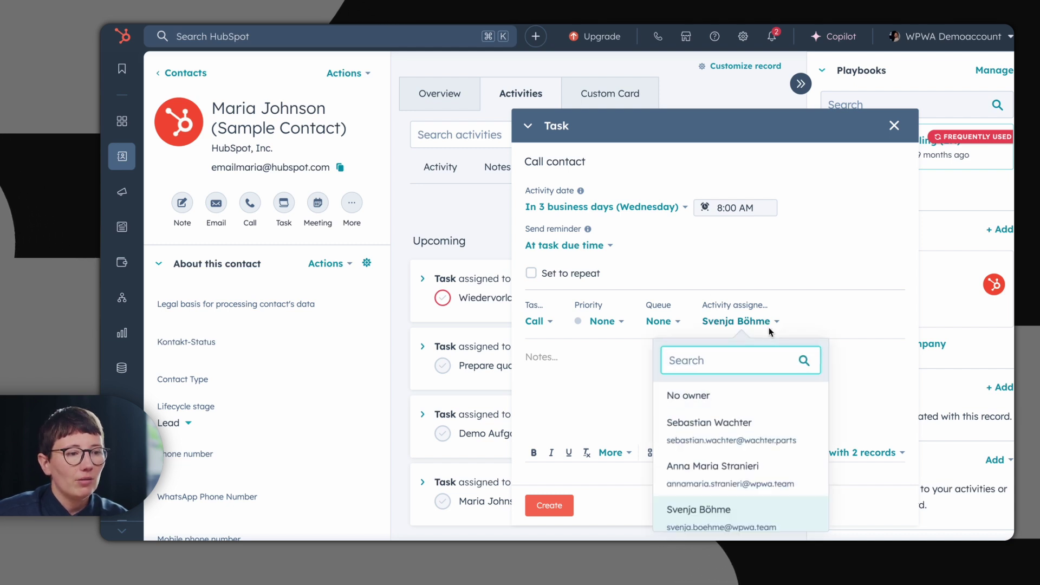
left_click(759, 425)
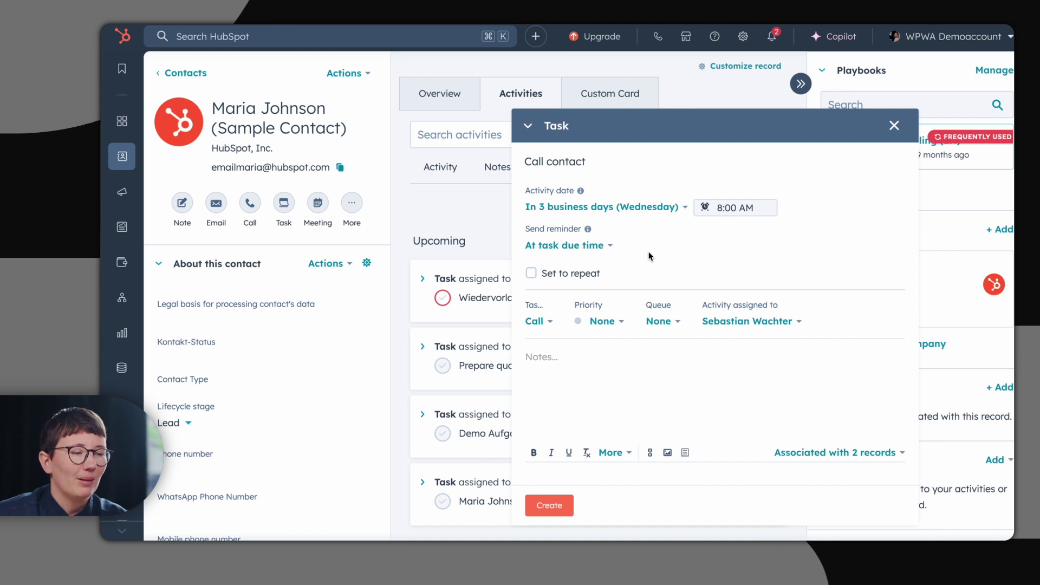
left_click(639, 363)
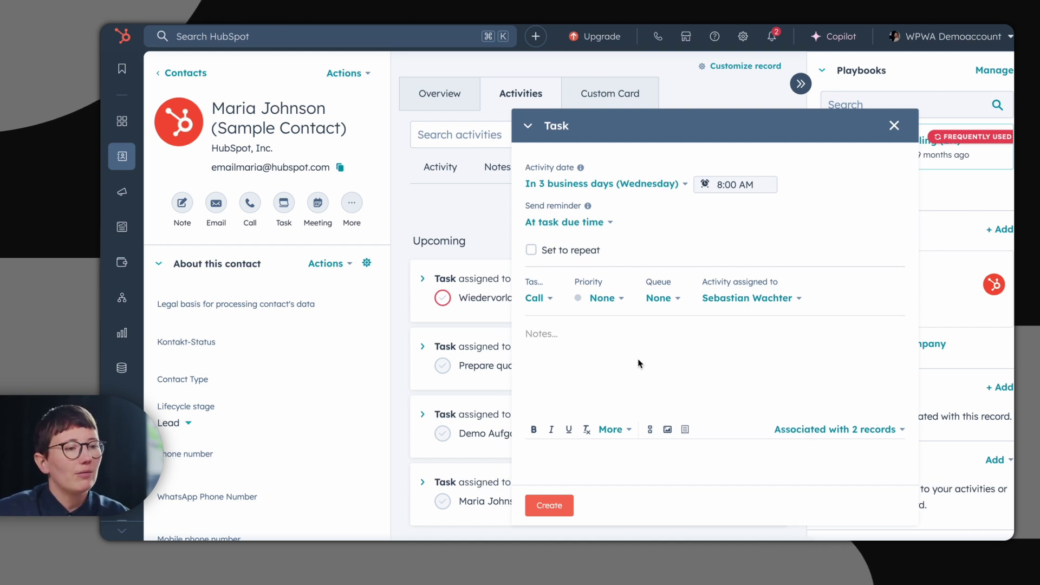
left_click(820, 429)
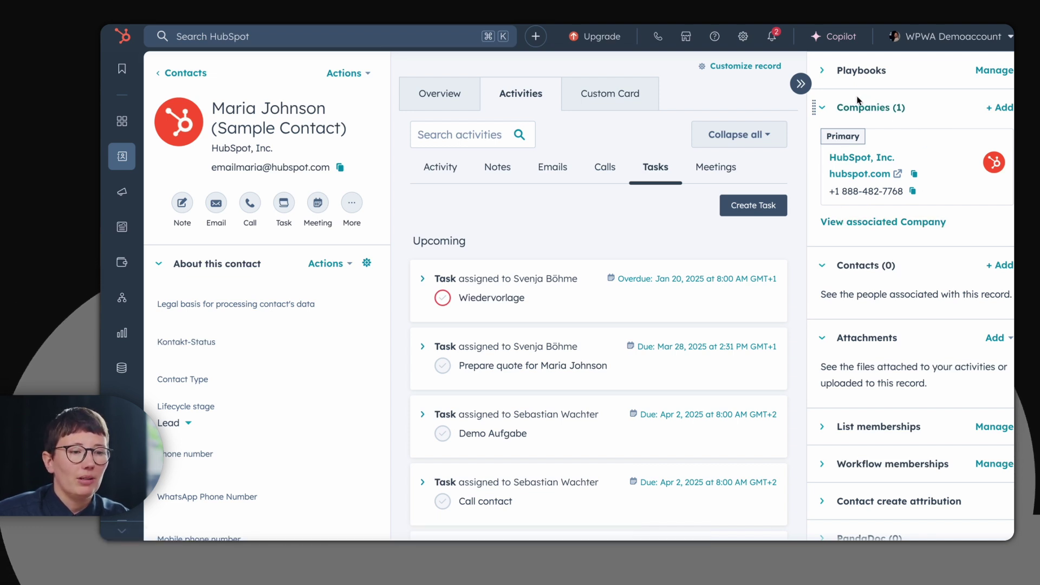
Save a note on the contact mentioning a colleague followed by 'Important information'.
left_click(497, 167)
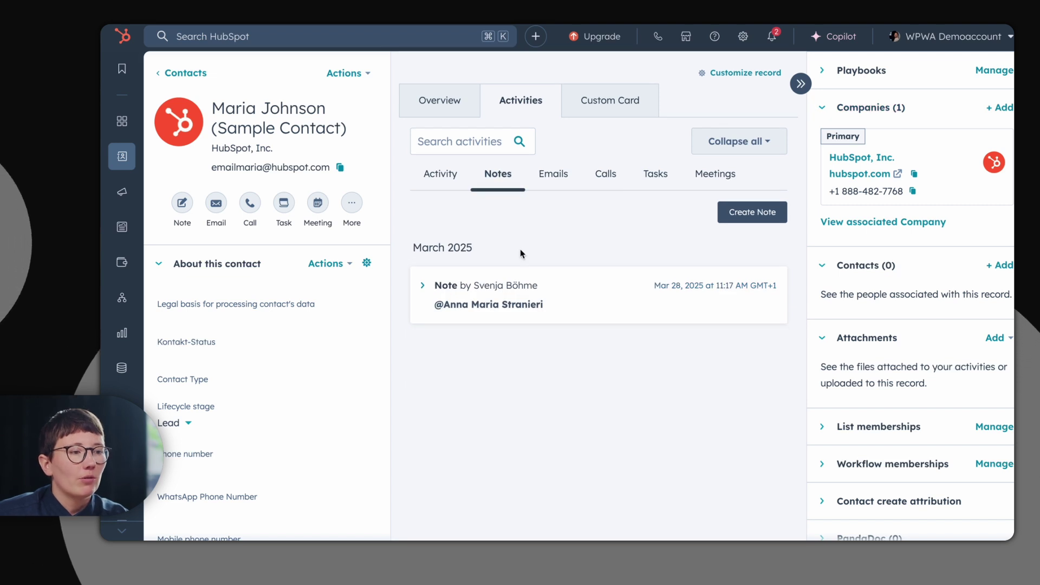
left_click(738, 214)
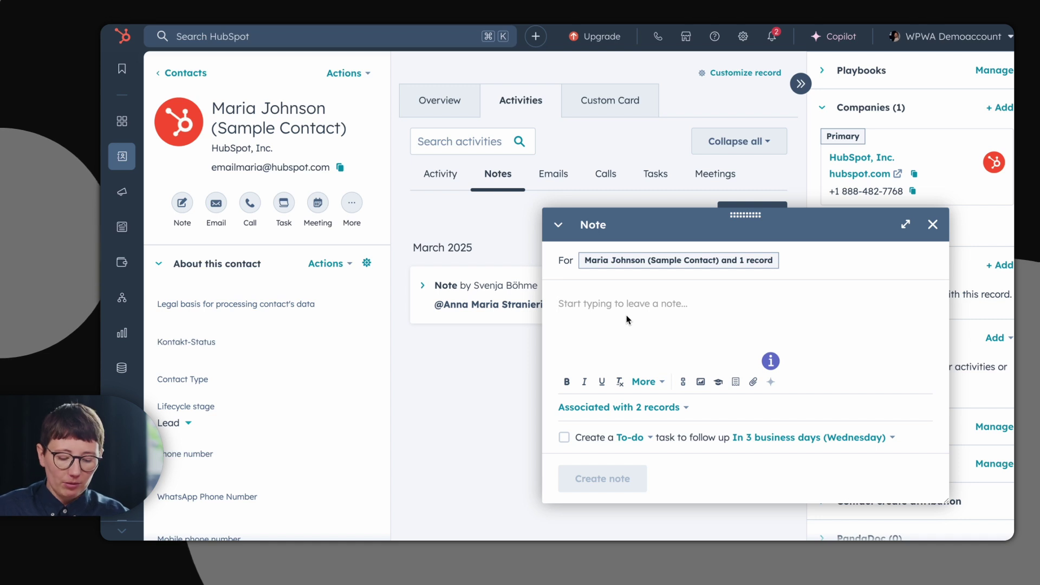
type("@")
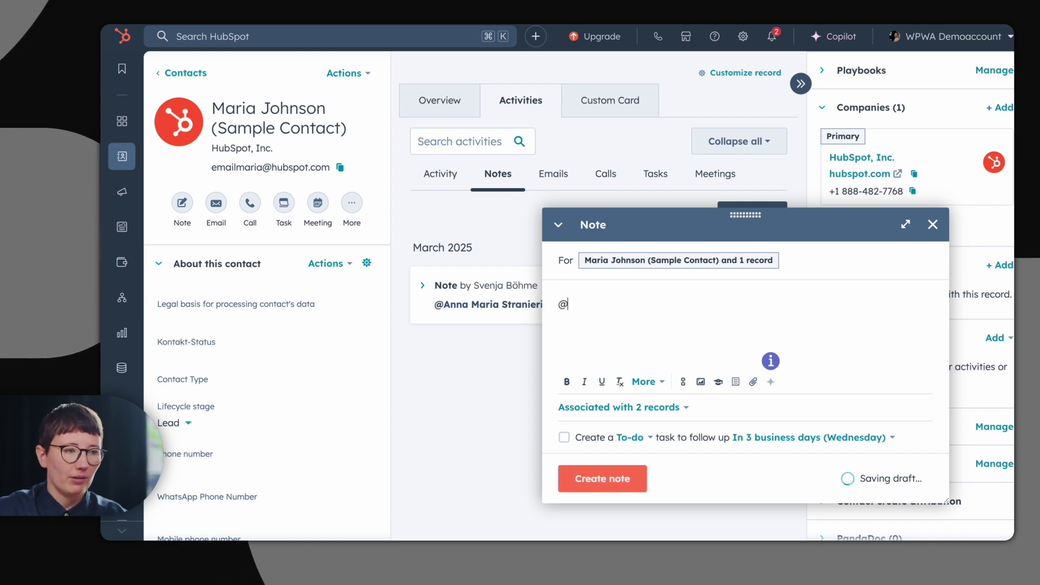
type("ann")
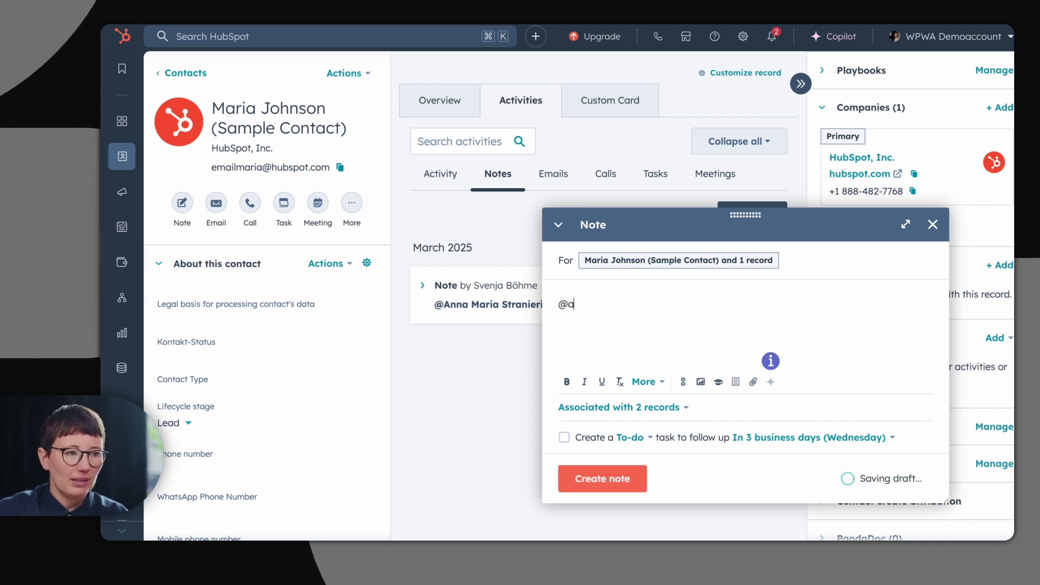
left_click(644, 335)
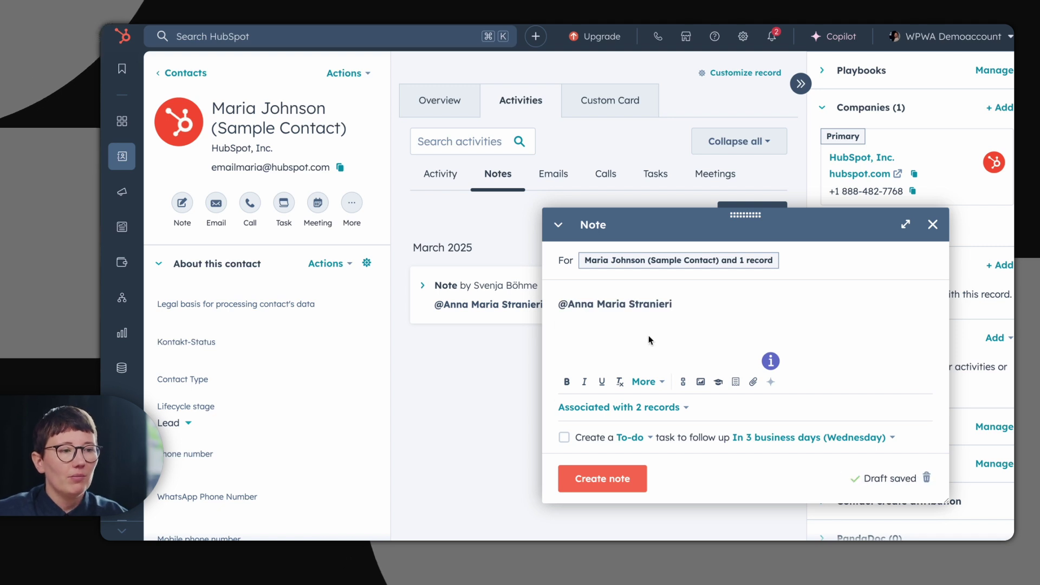
type("Impor")
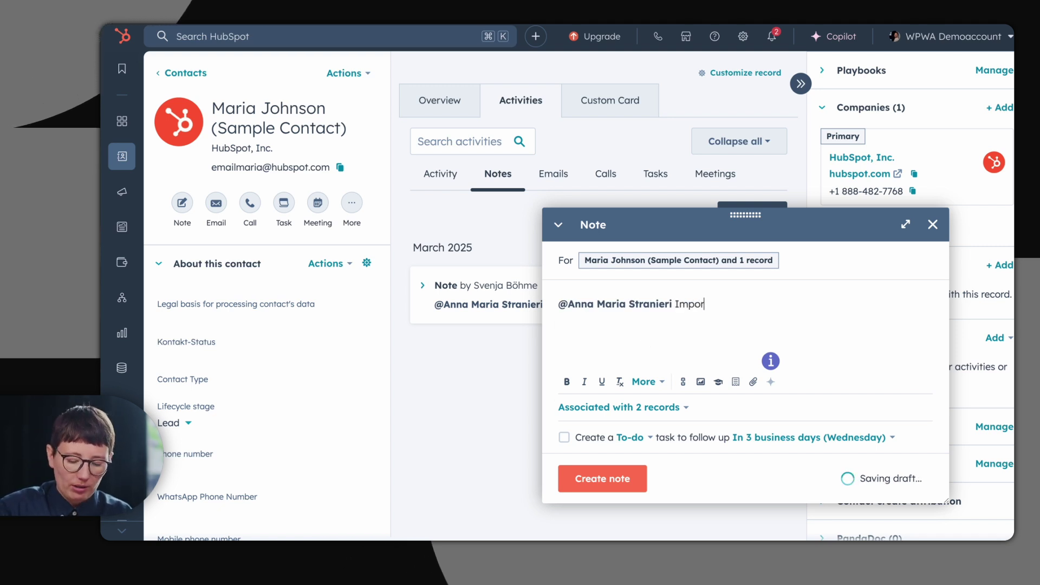
type("tant information")
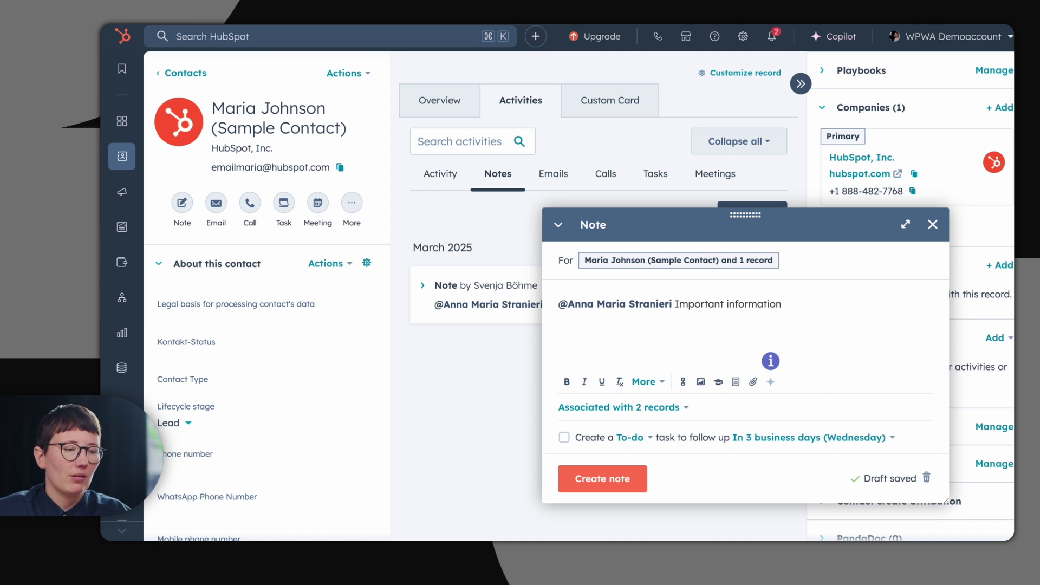
key("super+Return")
Open the Tasks list and add a second assignee beside Me, showing 16 tasks.
left_click(649, 180)
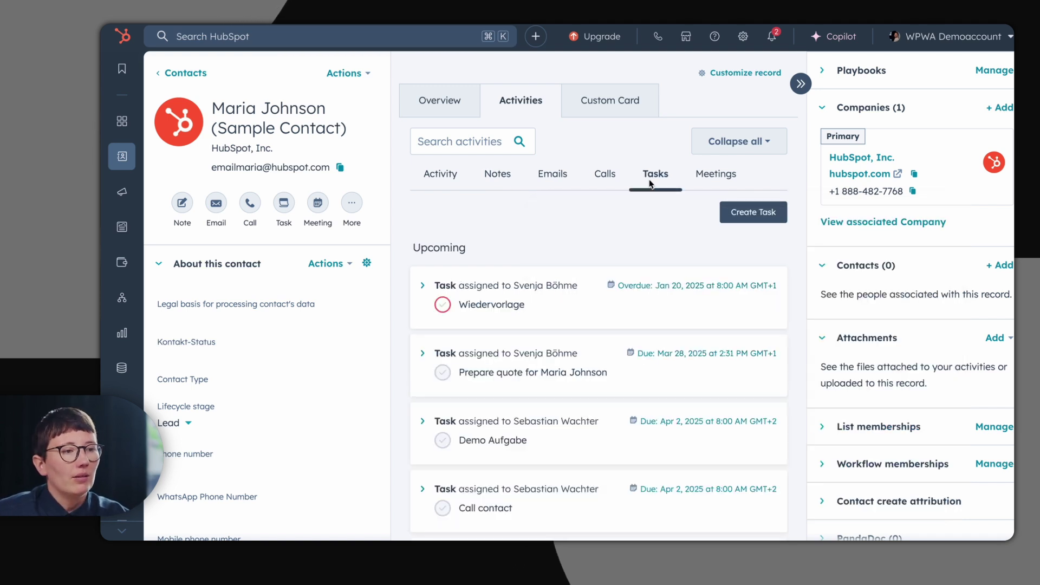
mouse_move(124, 158)
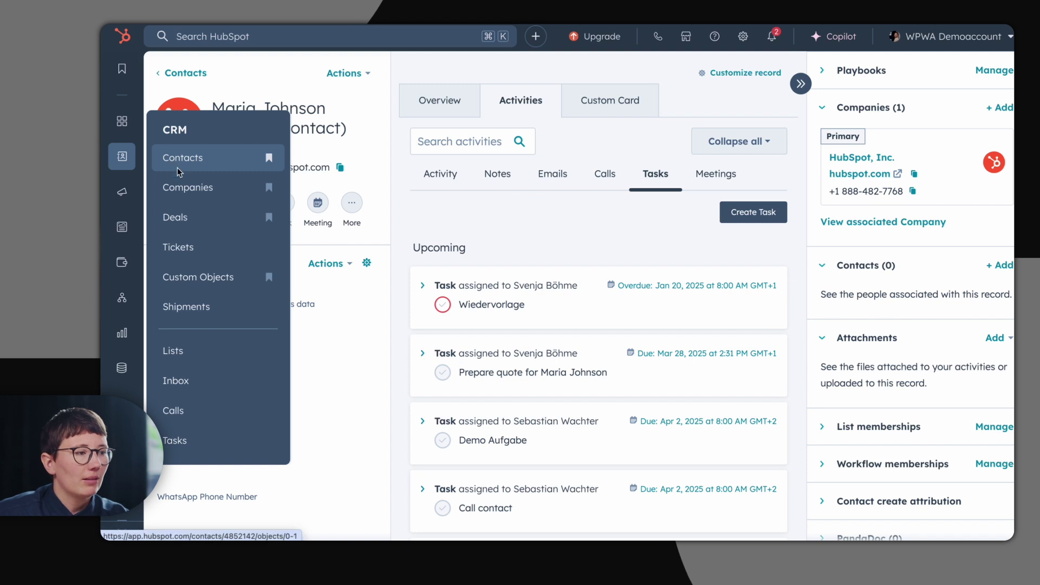
left_click(204, 442)
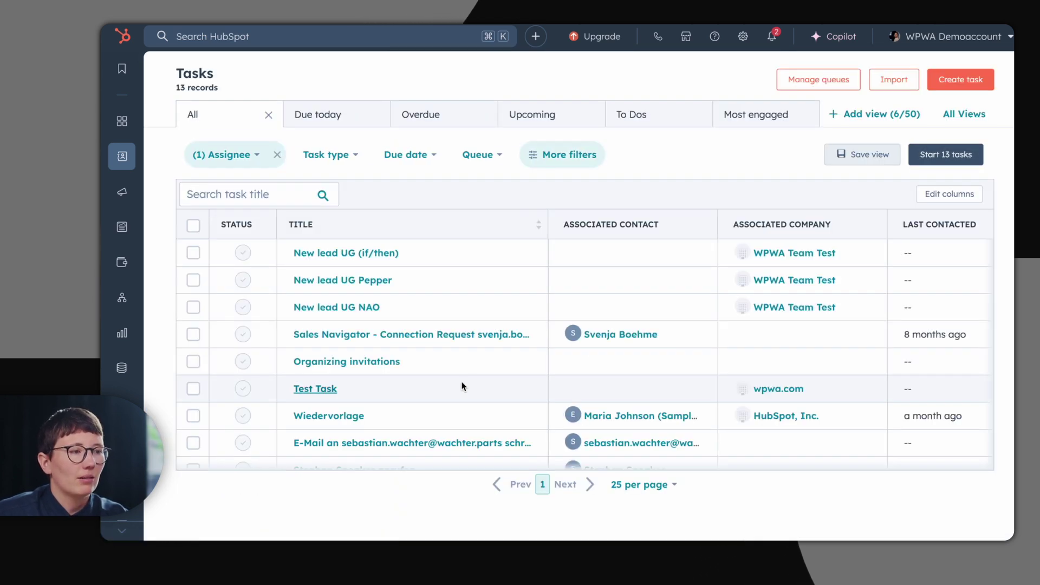
left_click(246, 155)
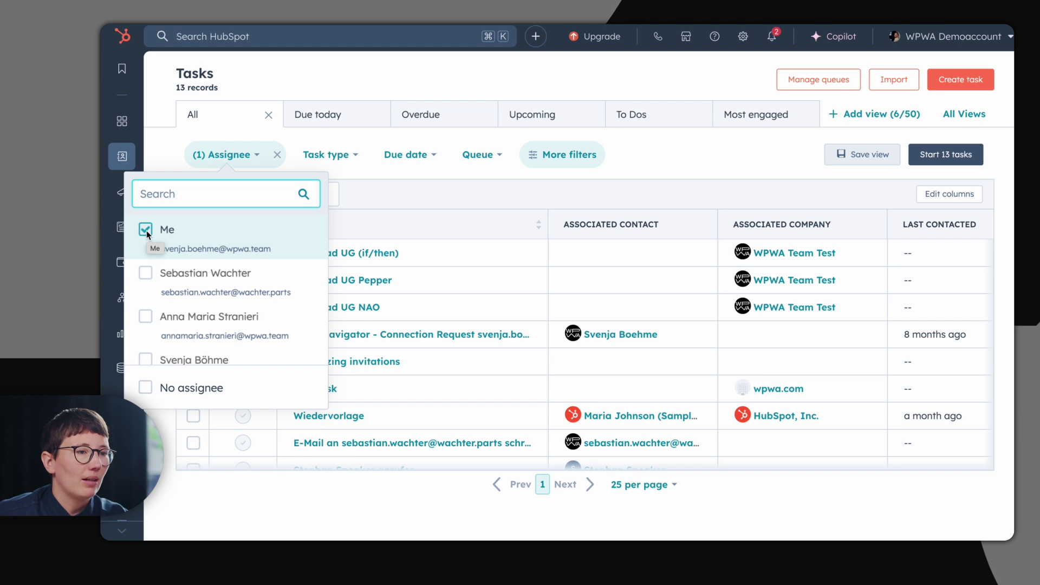
left_click(147, 274)
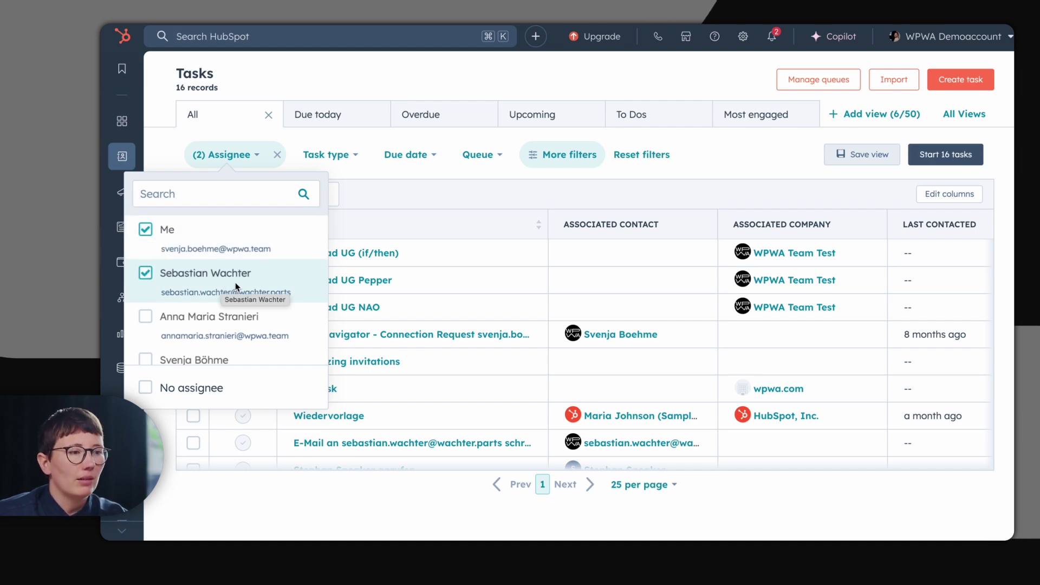
left_click(314, 137)
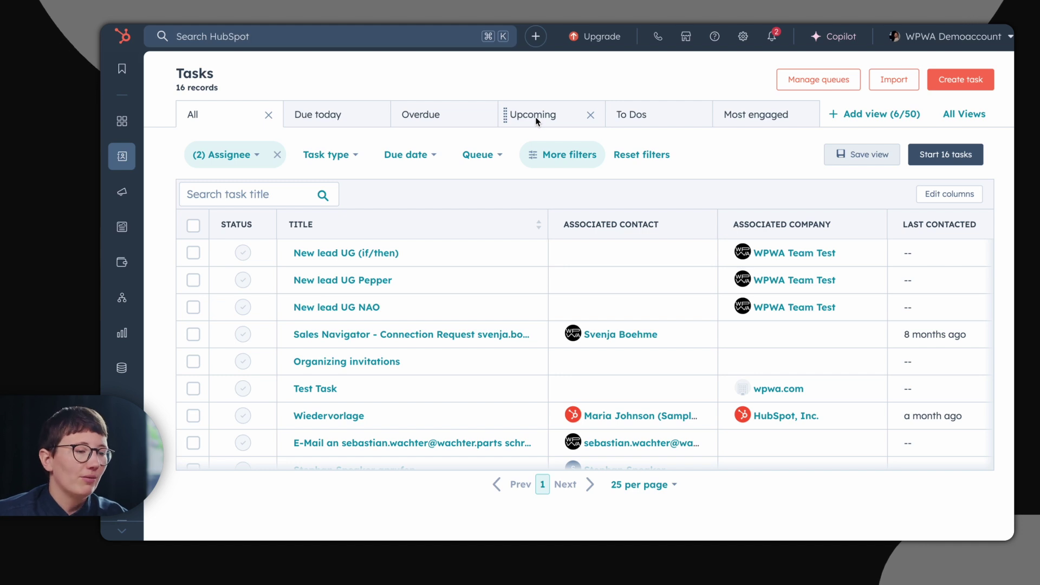
Go to the 710-record Contacts list and preview the Create contact form.
mouse_move(124, 158)
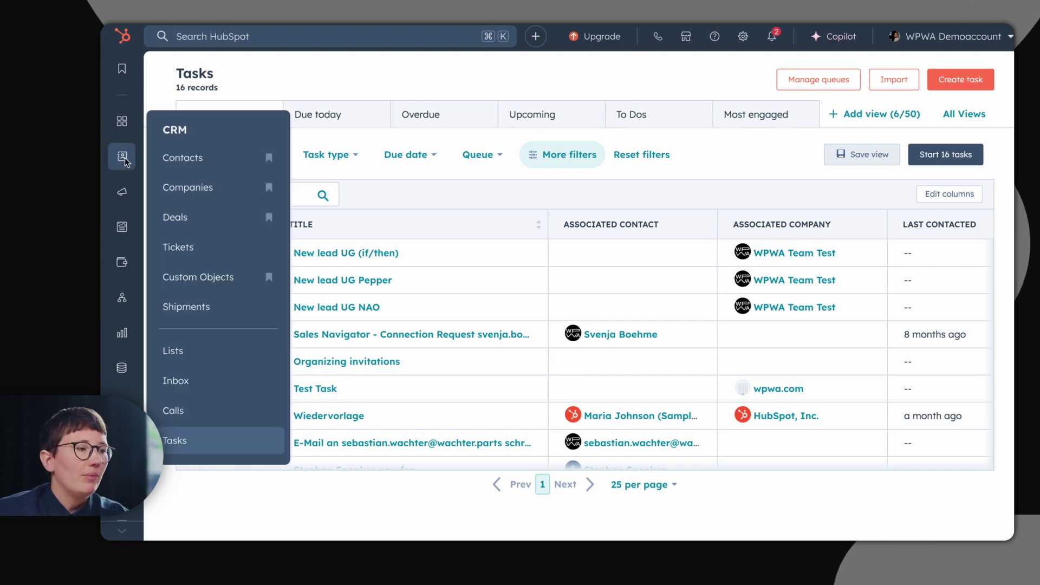
left_click(163, 158)
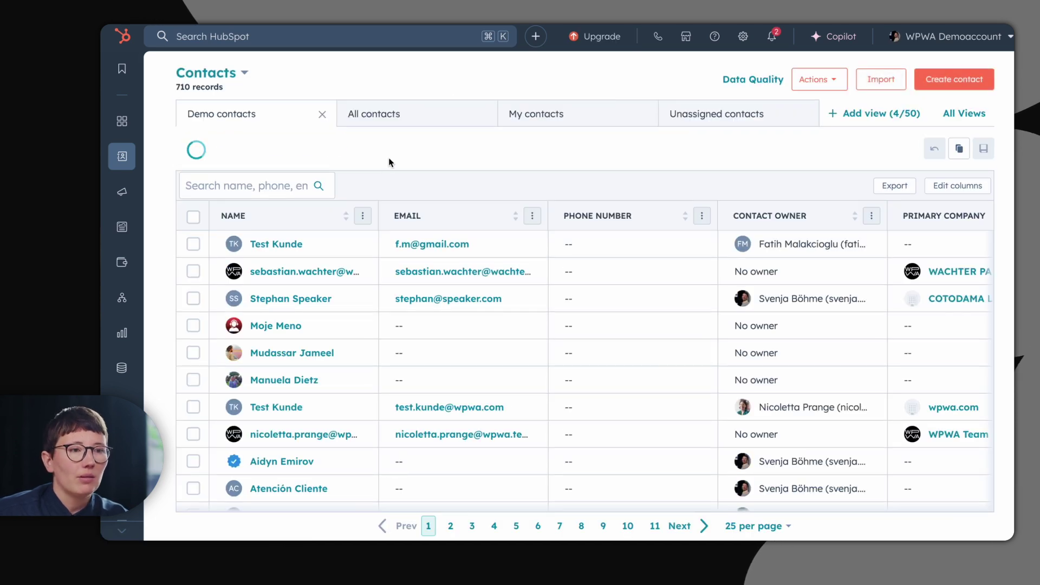
left_click(933, 82)
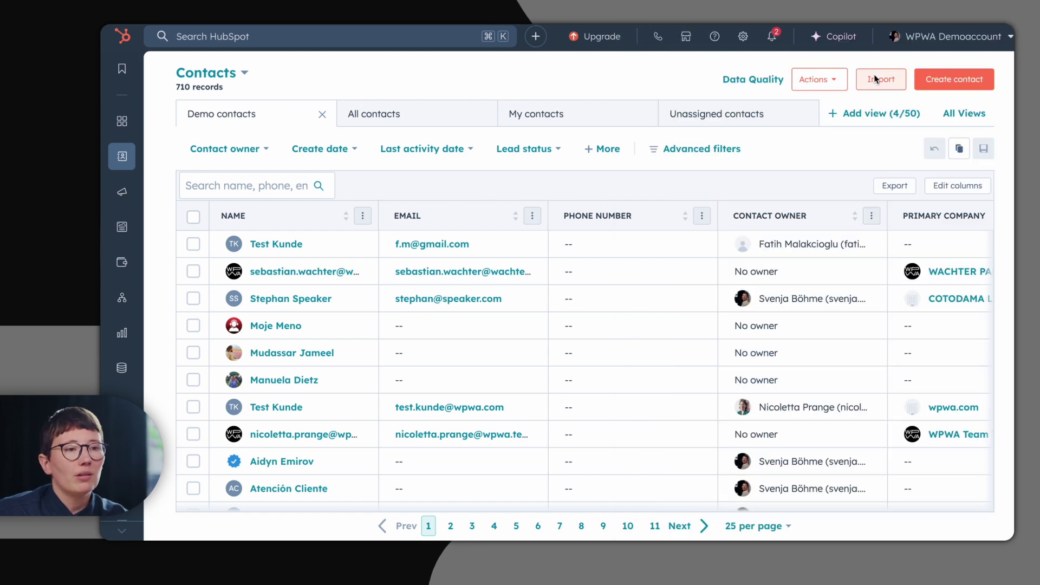
Start a new file import containing both Companies and Contacts.
left_click(880, 77)
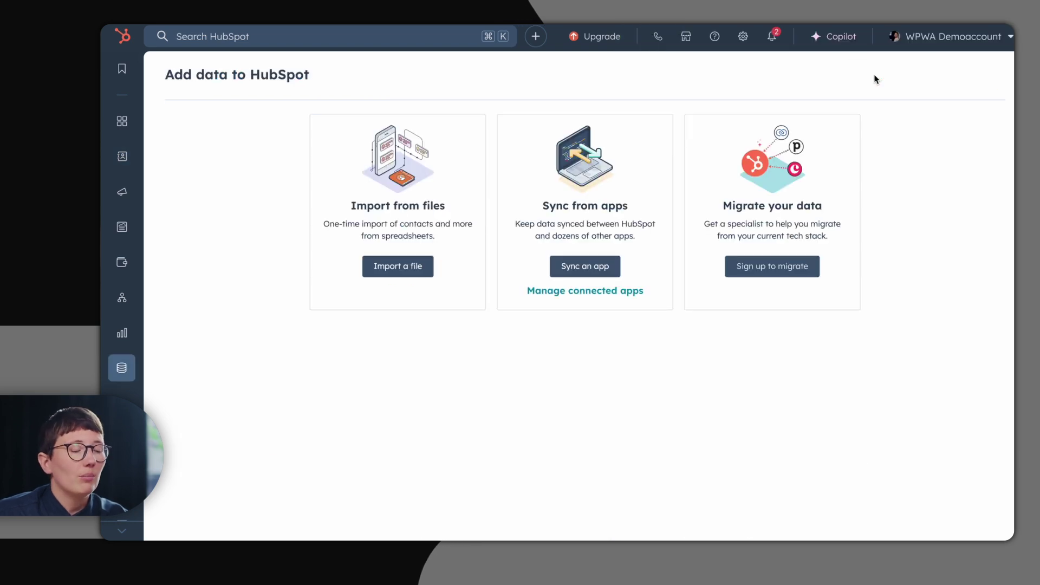
left_click(401, 268)
left_click(364, 313)
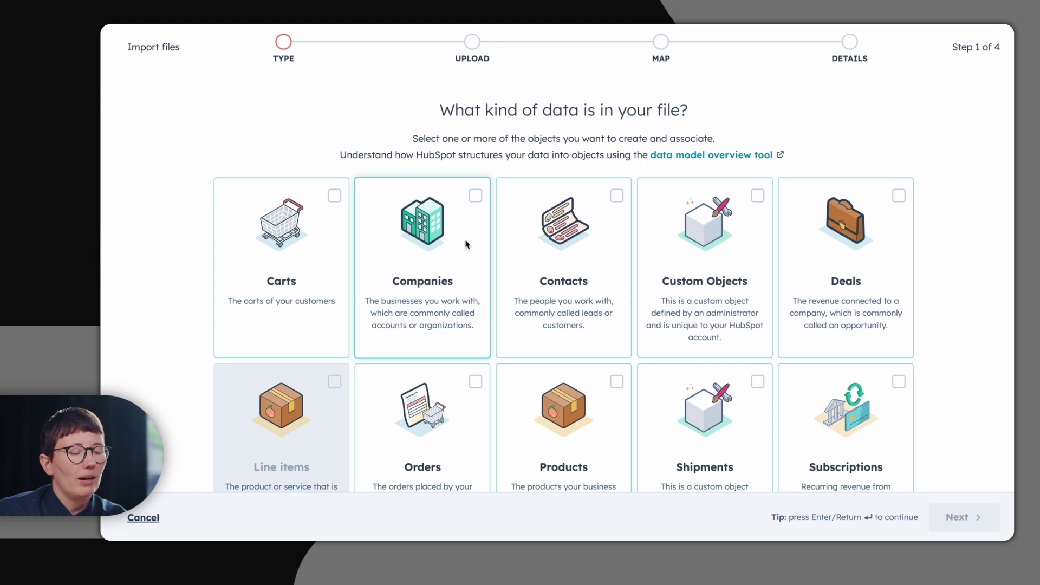
left_click(474, 196)
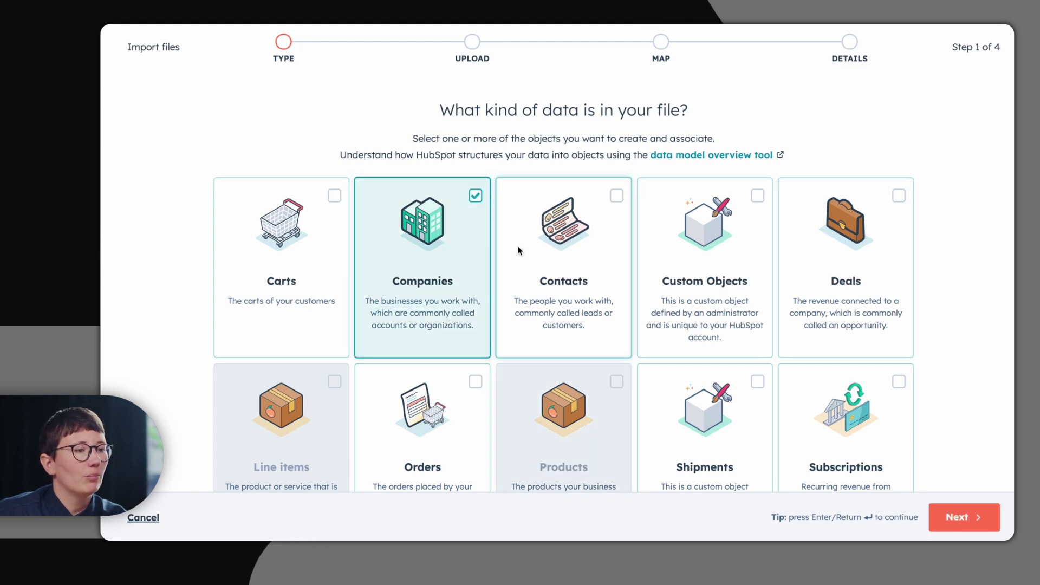
left_click(567, 280)
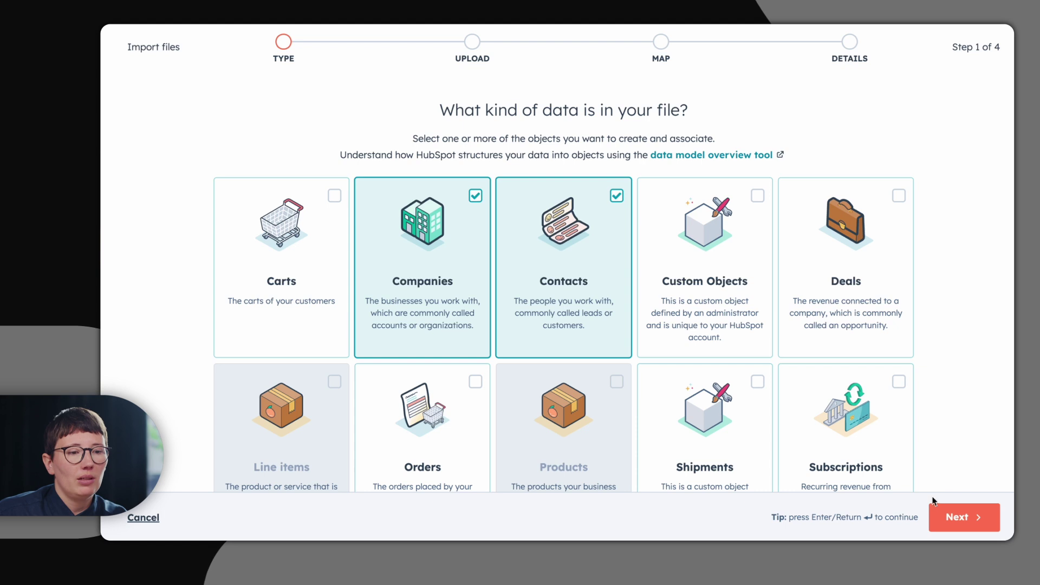
left_click(948, 510)
Choose the file to upload for the import, then start a new contact list.
left_click(524, 328)
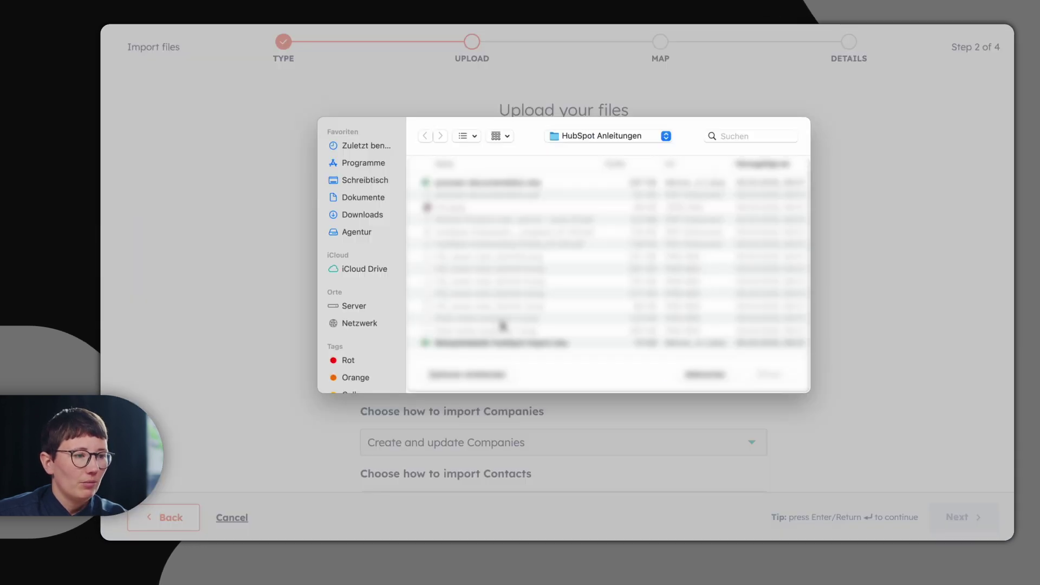
left_click(542, 347)
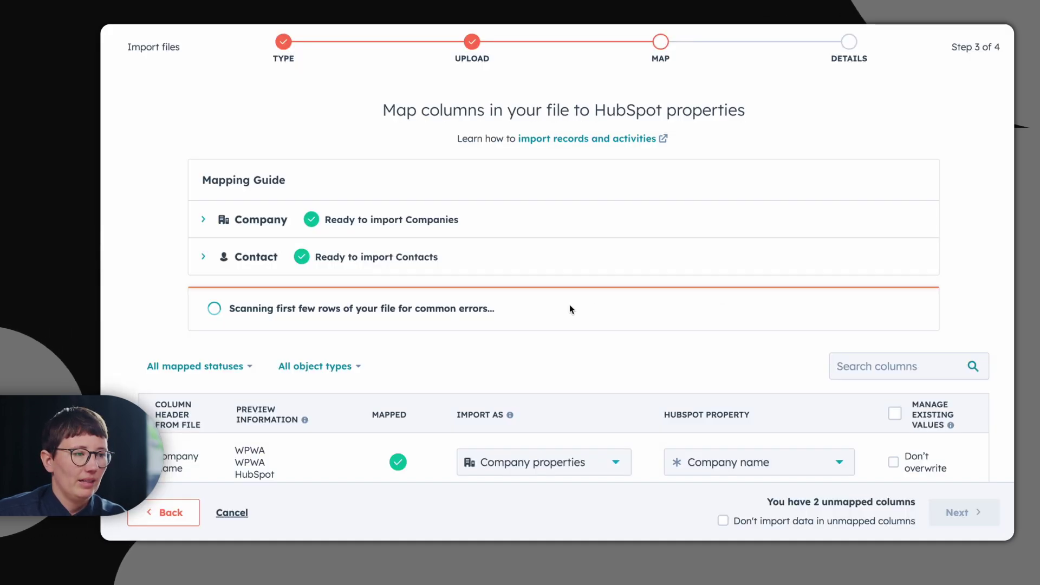
scroll(570, 308, "down", 5)
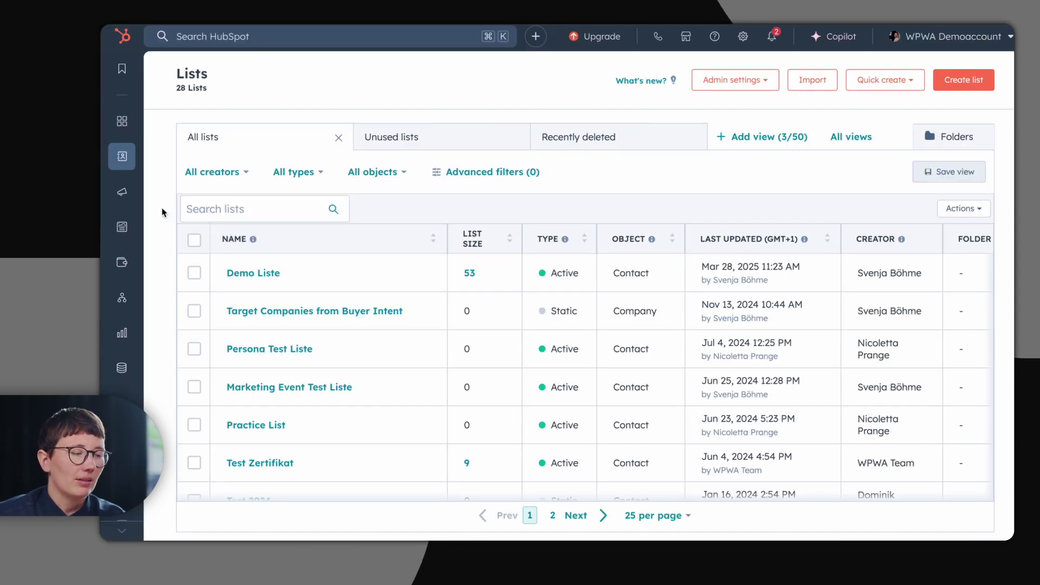
left_click(967, 82)
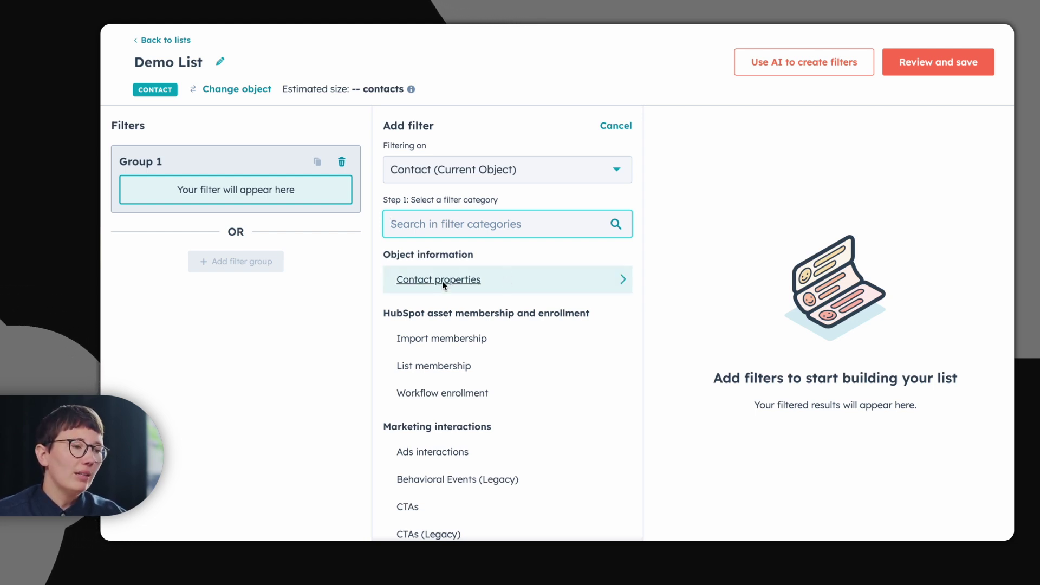
Filter Demo List on Lead status is any of Open deal, about 53 contacts.
scroll(442, 285, "down", 2)
scroll(442, 282, "down", 7)
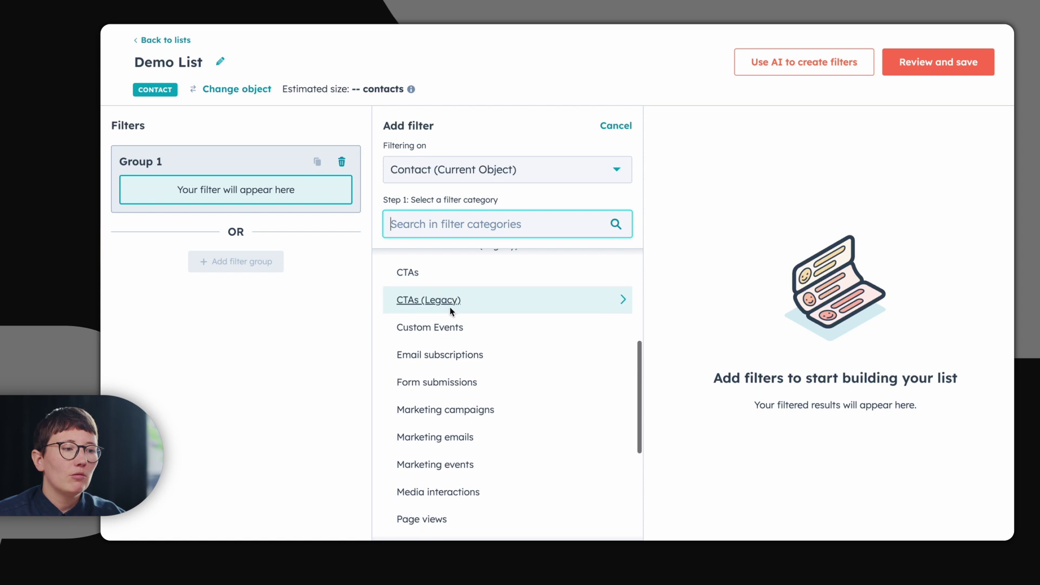
scroll(450, 310, "down", 2)
scroll(450, 310, "up", 11)
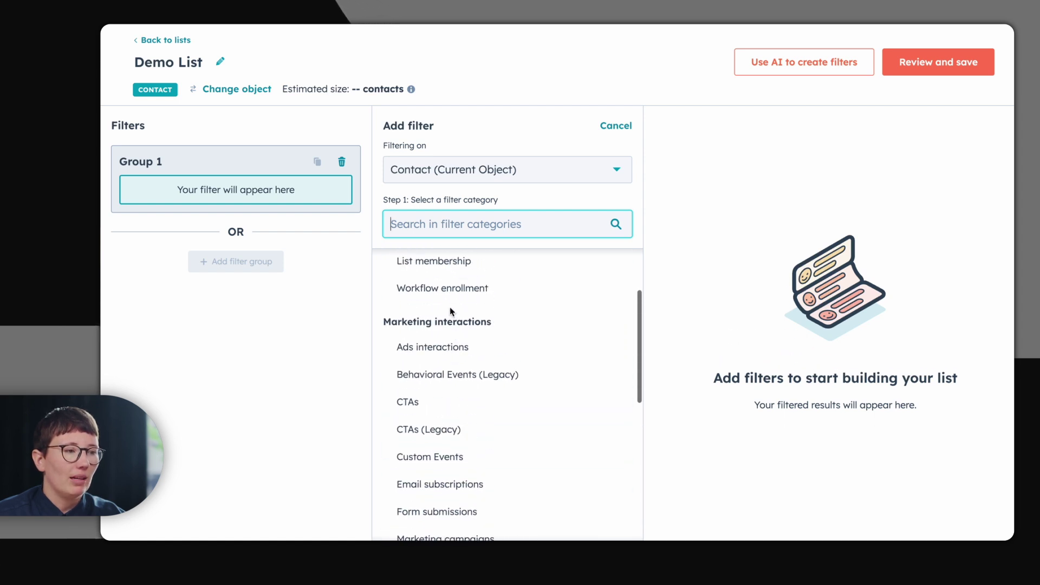
left_click(464, 282)
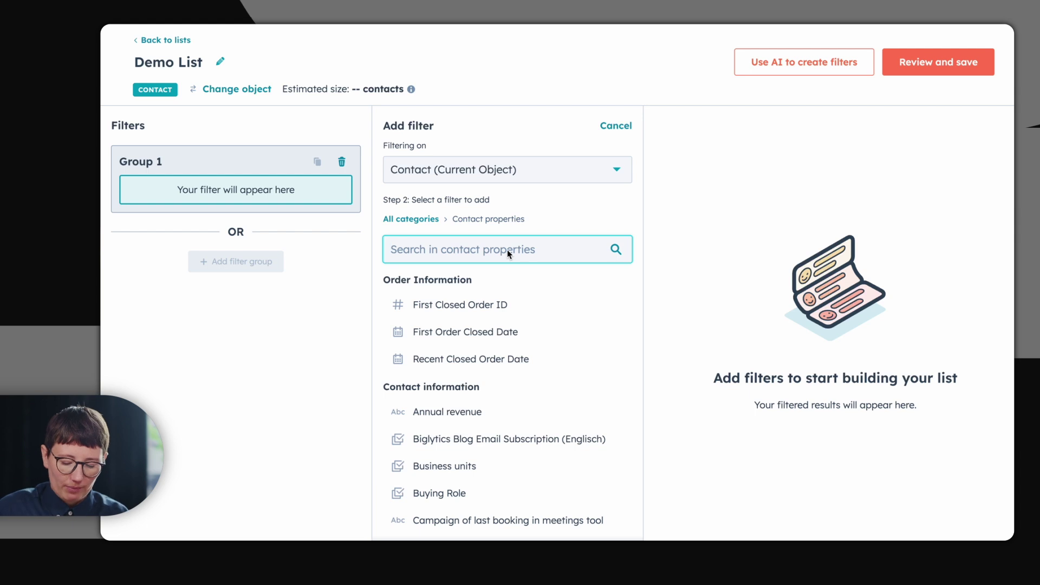
type("lead")
left_click(439, 331)
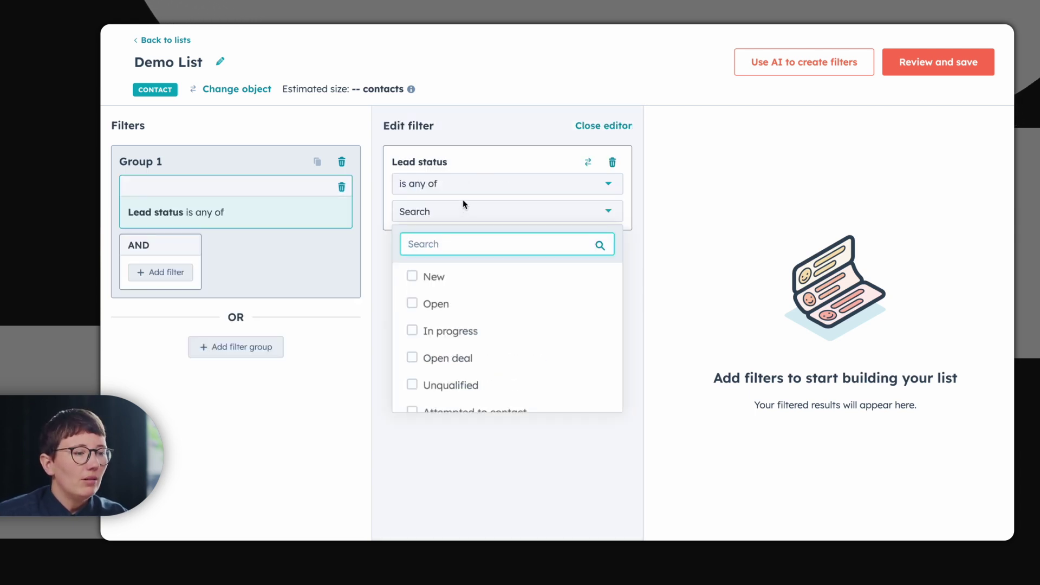
left_click(447, 358)
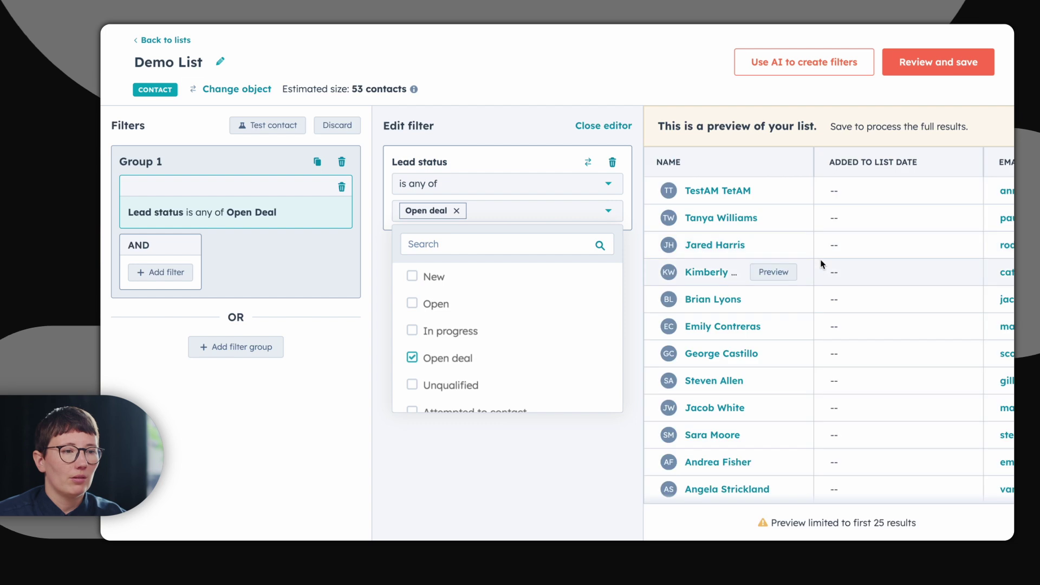
Open the Demo List's Review and save step, keeping it Active with 53 contacts.
left_click(927, 64)
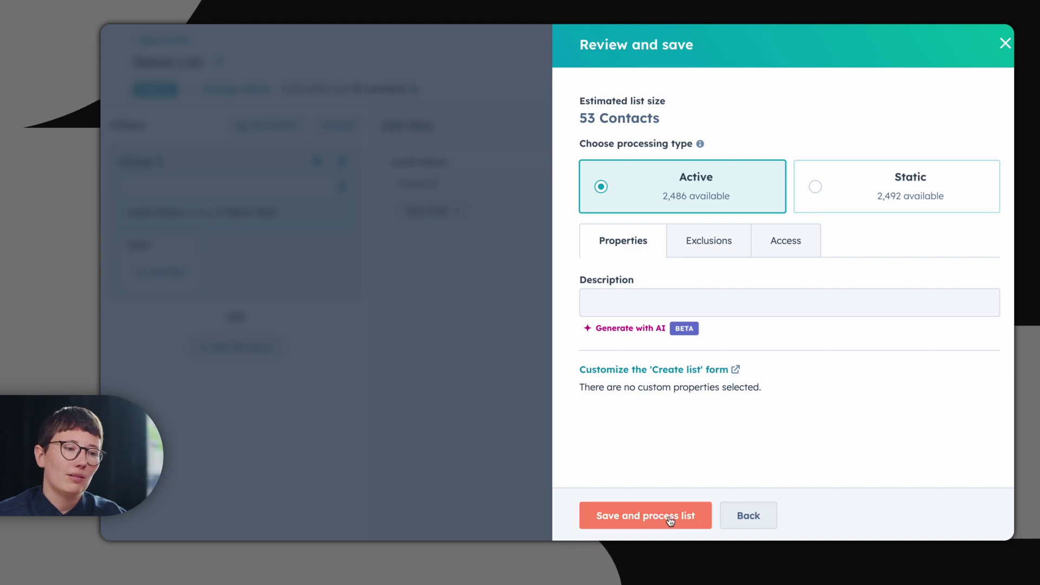
Save and process the Demo List, then open the deal pipeline settings.
left_click(668, 514)
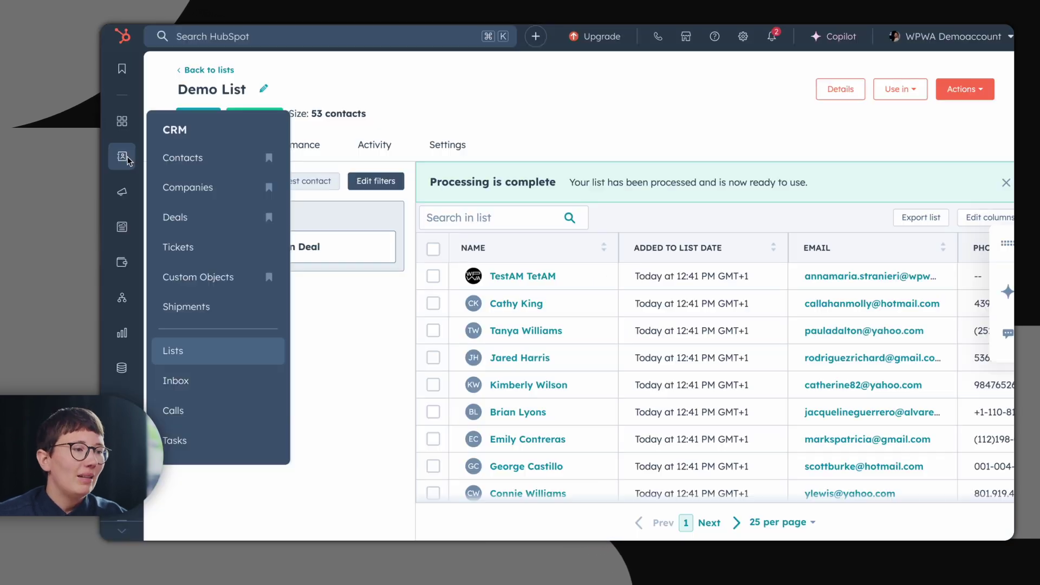
left_click(193, 223)
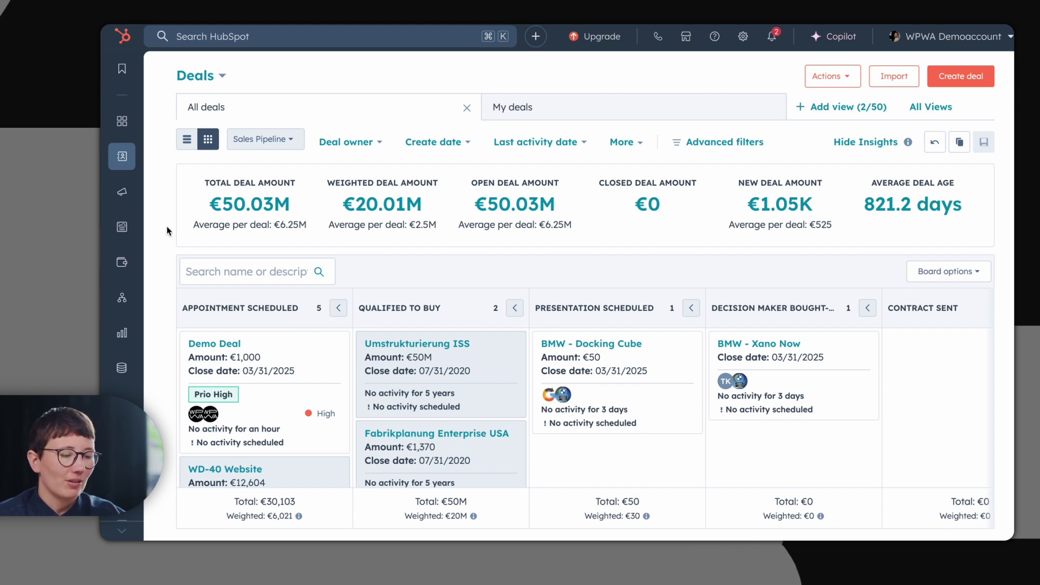
left_click(744, 38)
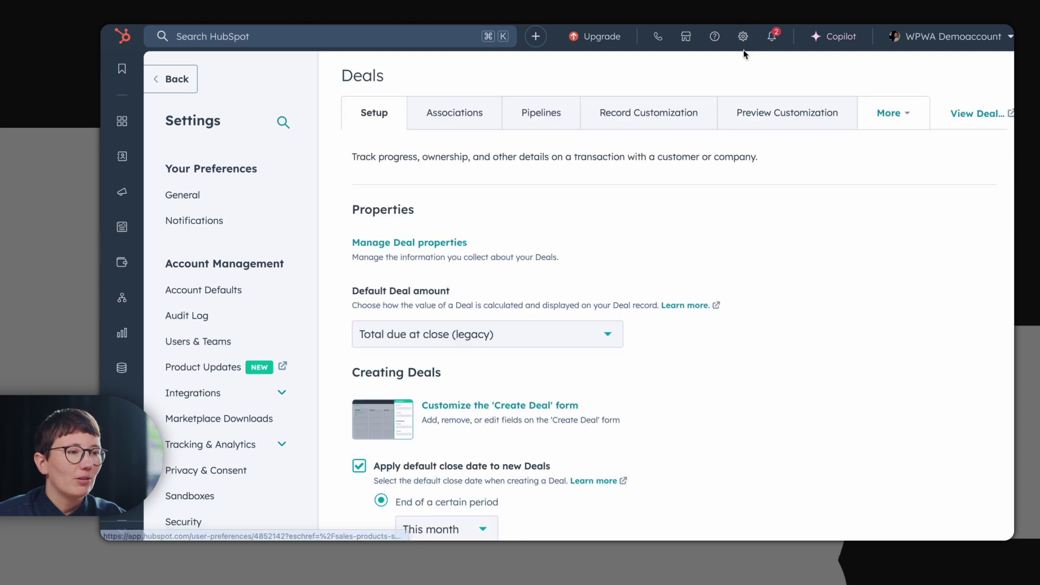
left_click(529, 124)
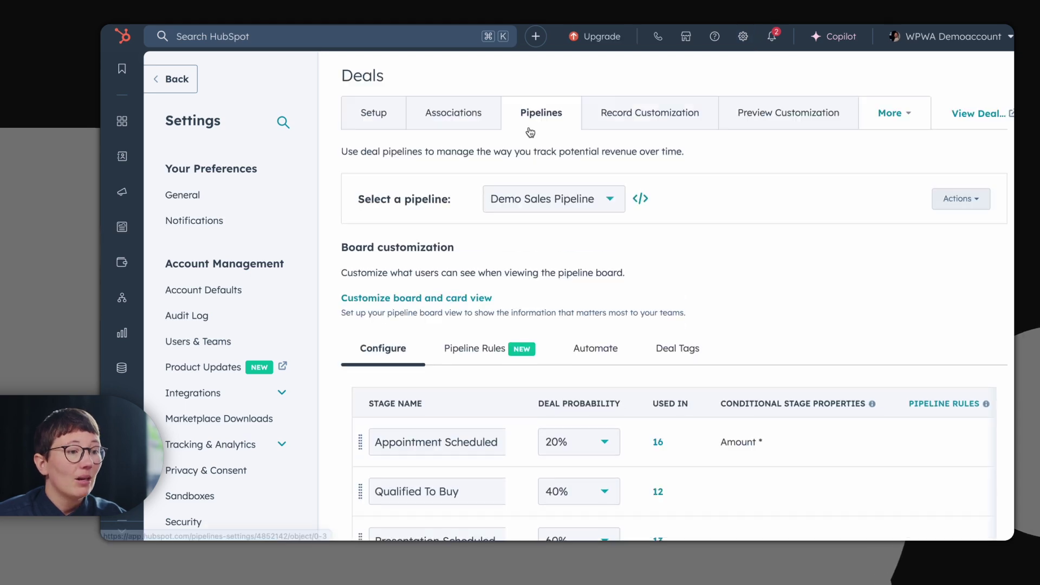
scroll(749, 258, "down", 5)
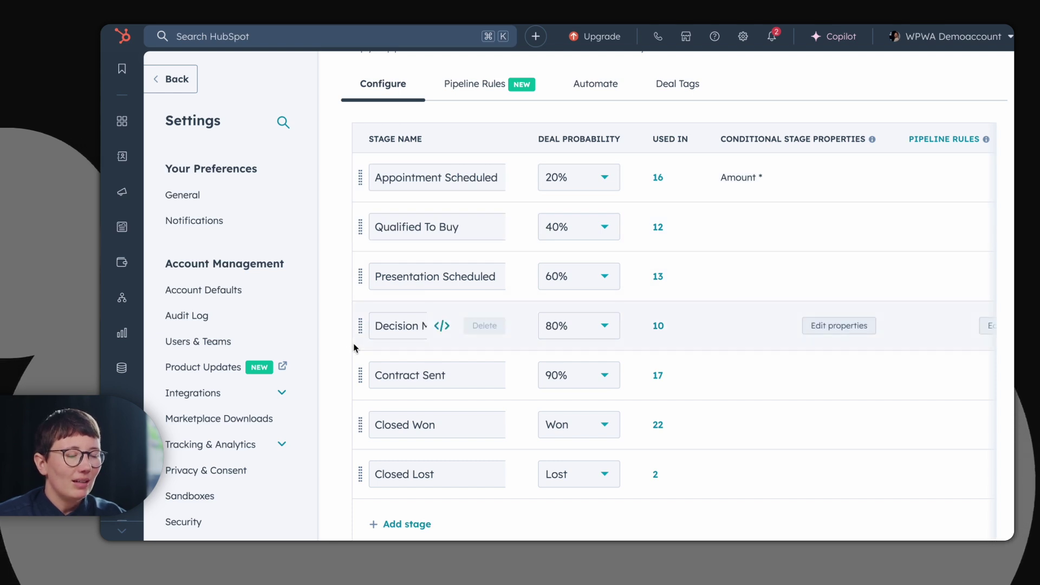
Try adding a pipeline stage, discard it, and keep Appointment Scheduled at 20% probability.
left_click(407, 524)
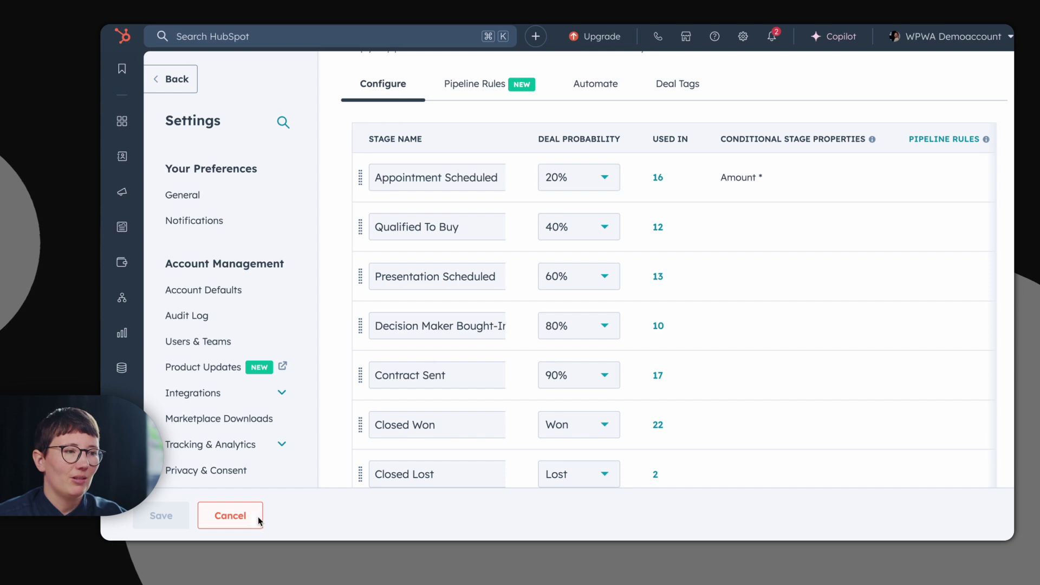
left_click(234, 516)
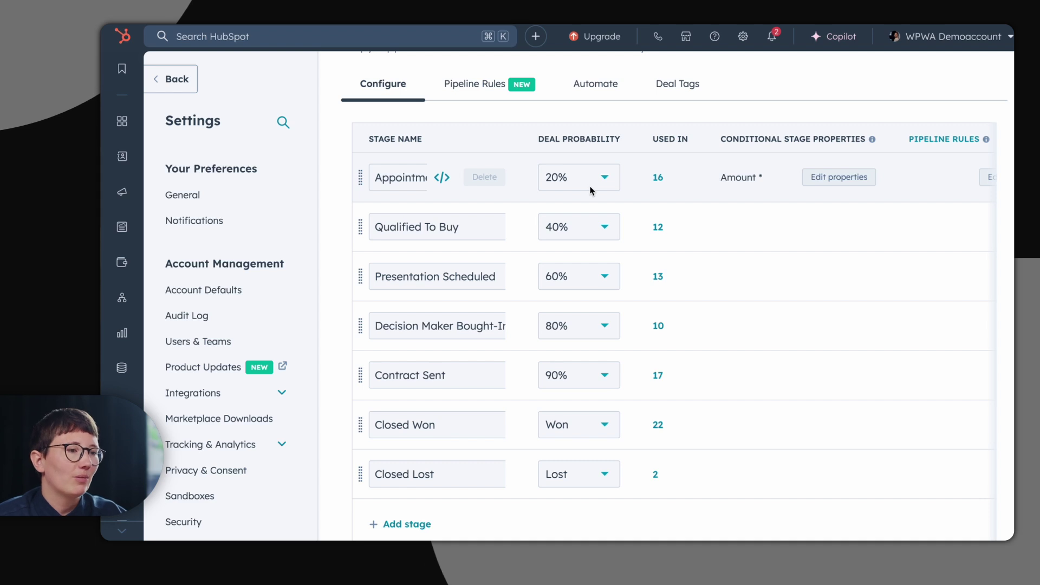
left_click(604, 182)
left_click(604, 181)
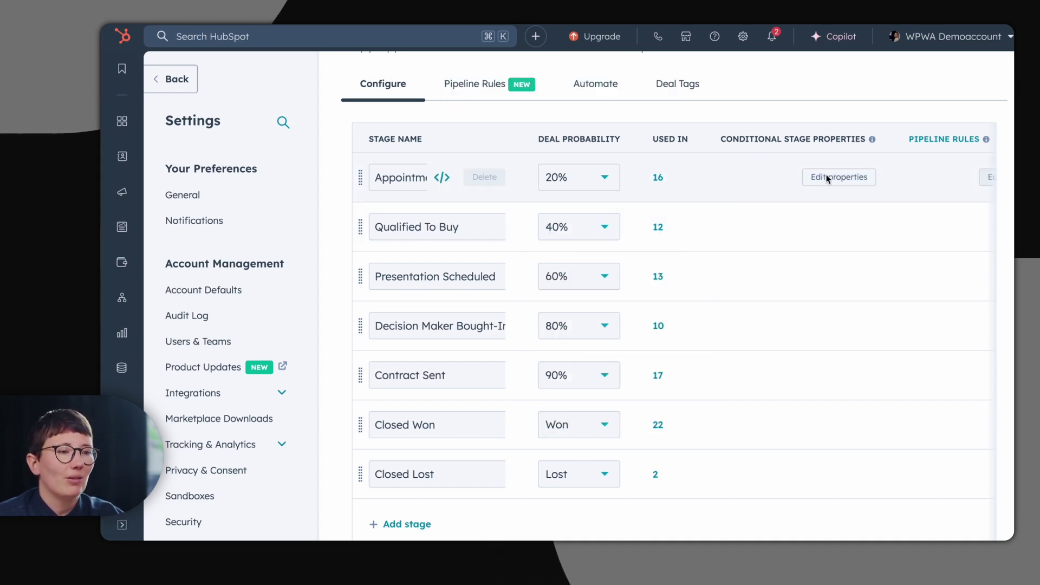
Add Amount as a required dependent property on the Appointment Scheduled stage.
left_click(833, 177)
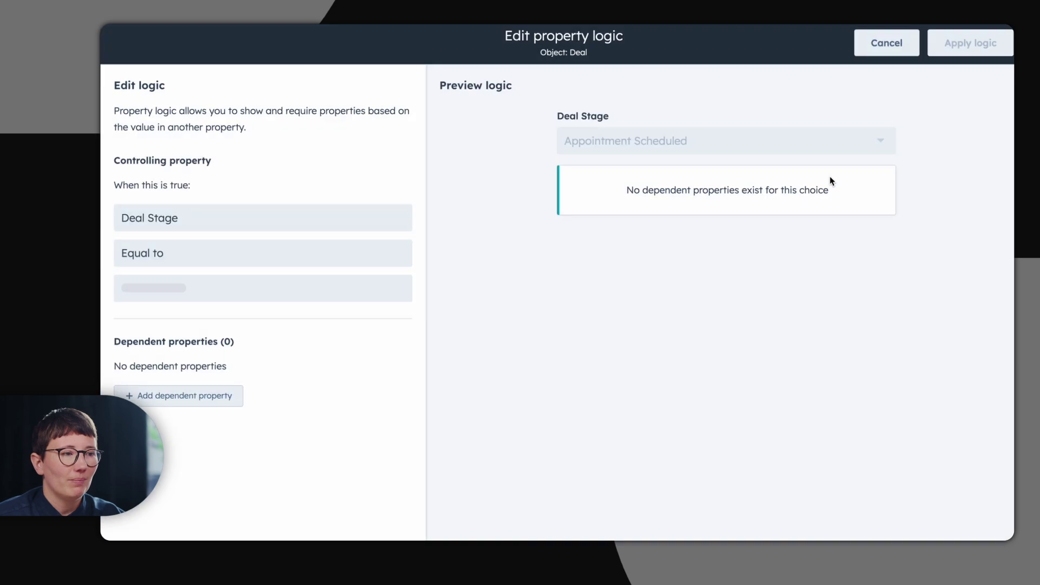
left_click(206, 399)
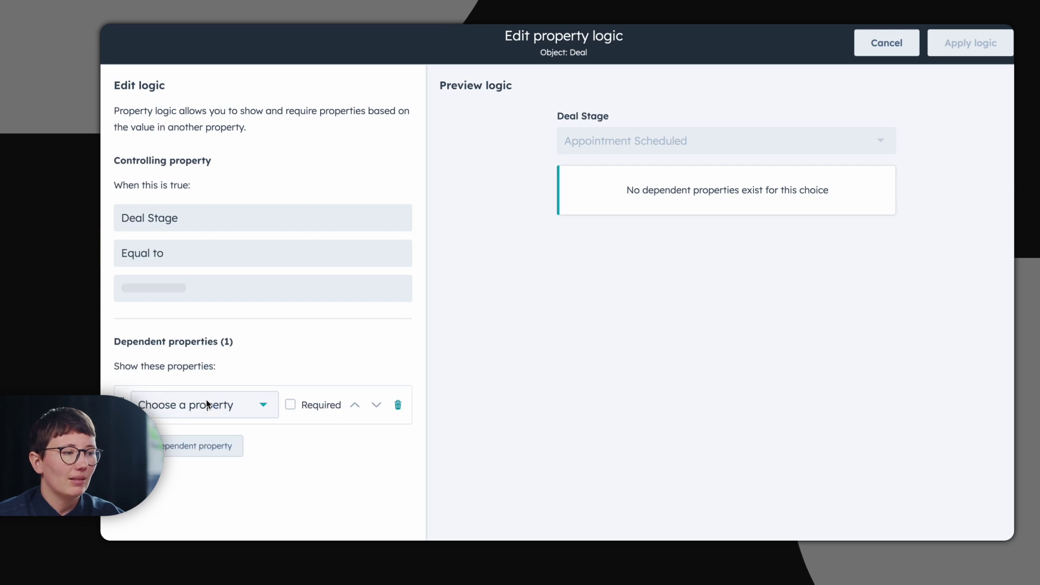
left_click(206, 400)
left_click(198, 277)
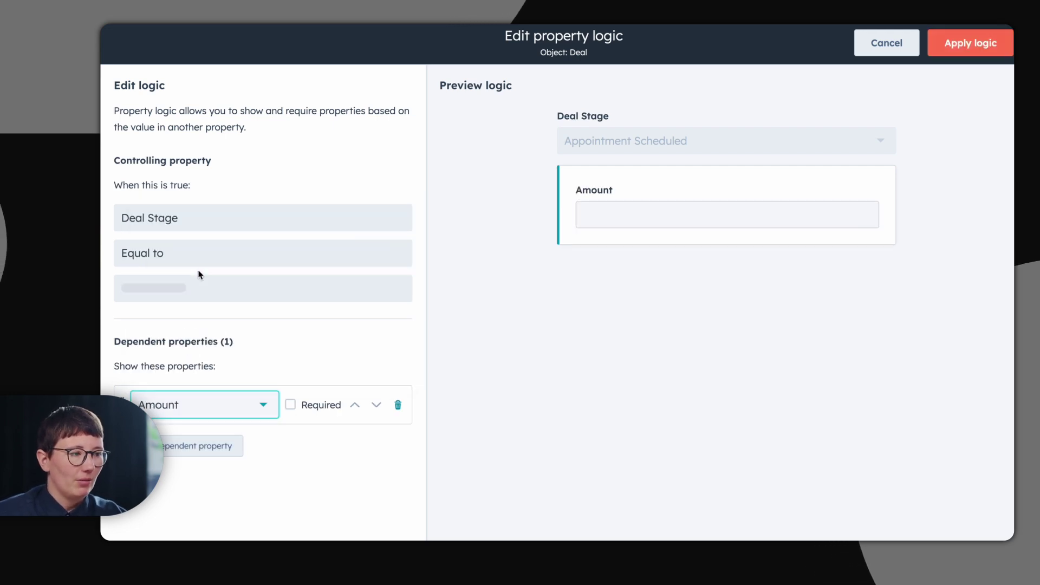
left_click(289, 405)
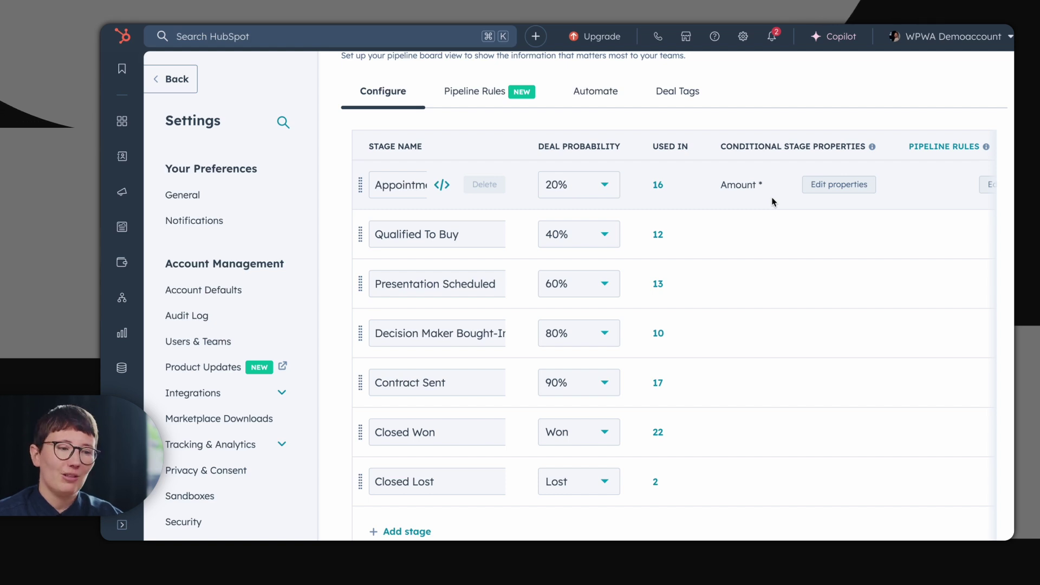
Open the Demo Deal record's activity timeline.
mouse_move(122, 153)
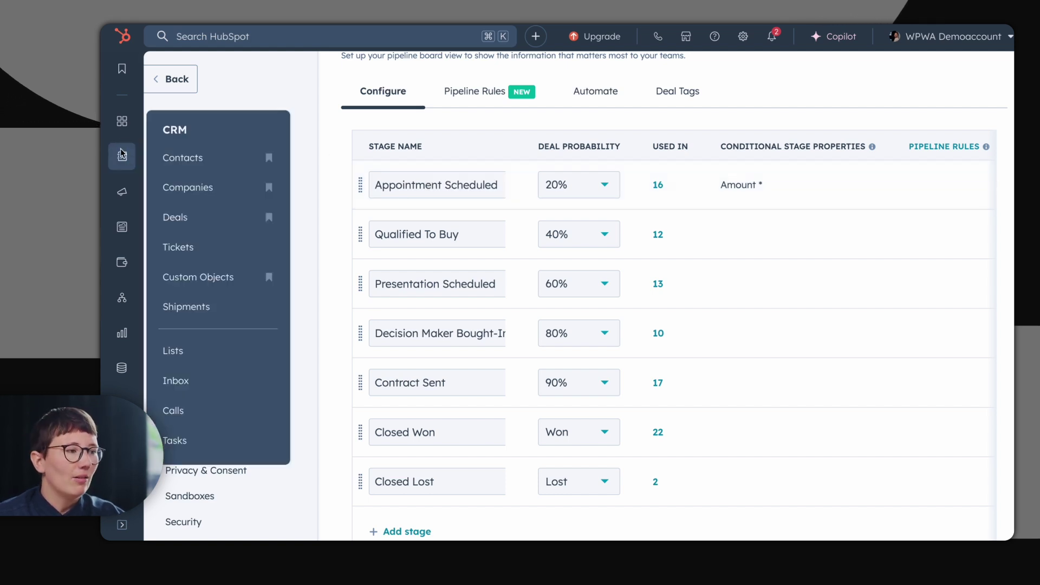
left_click(179, 217)
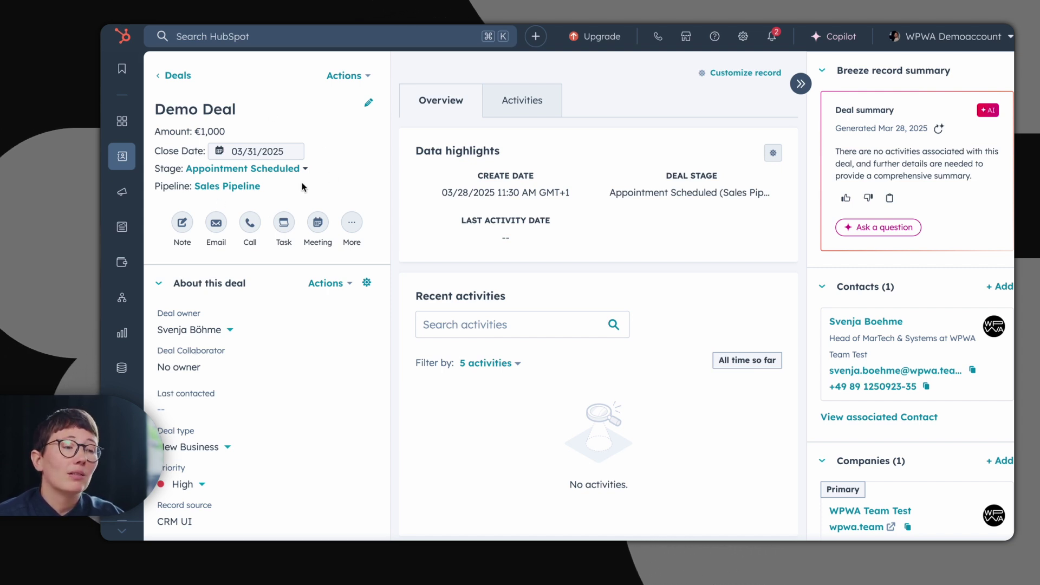
left_click(522, 100)
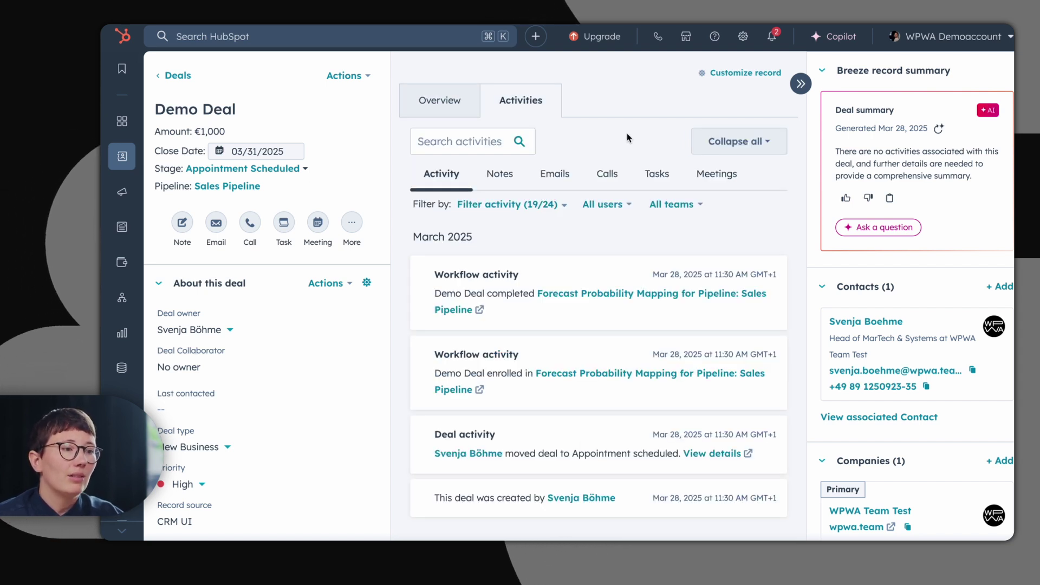
Include every activity type in the timeline filter and scroll through the activities.
left_click(555, 208)
left_click(430, 239)
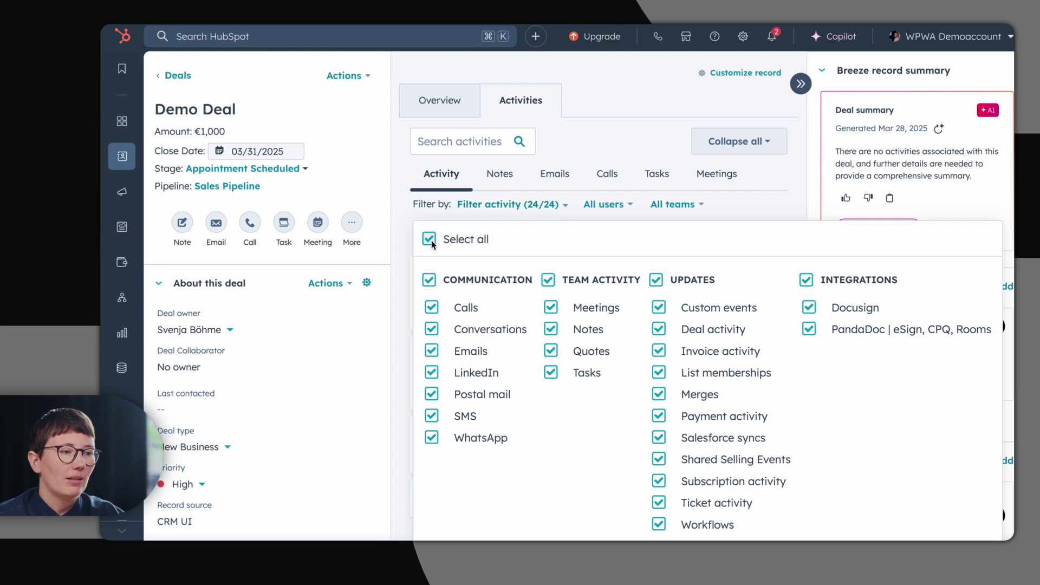
left_click(611, 135)
scroll(867, 173, "down", 2)
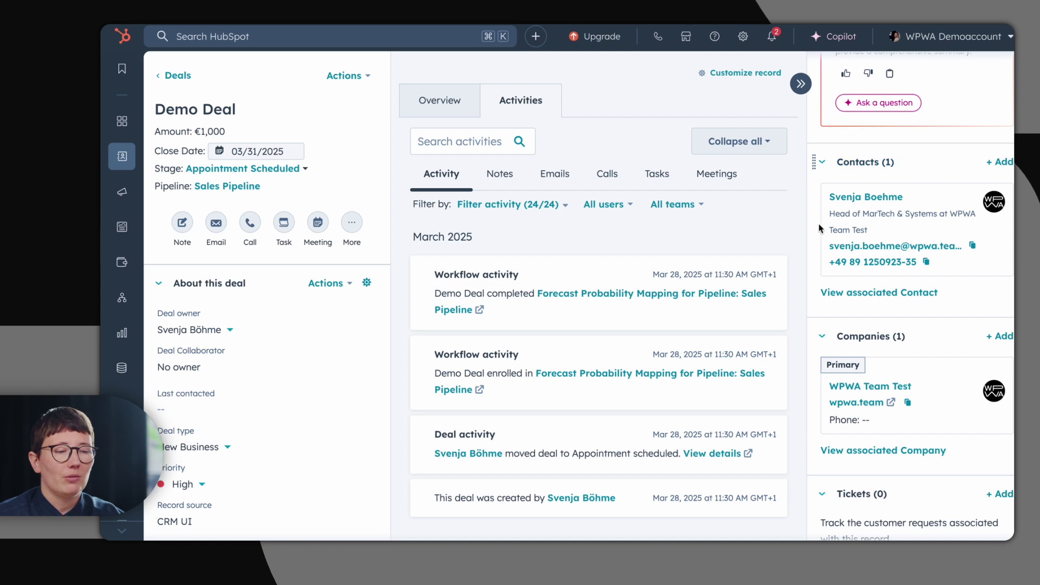
mouse_move(873, 200)
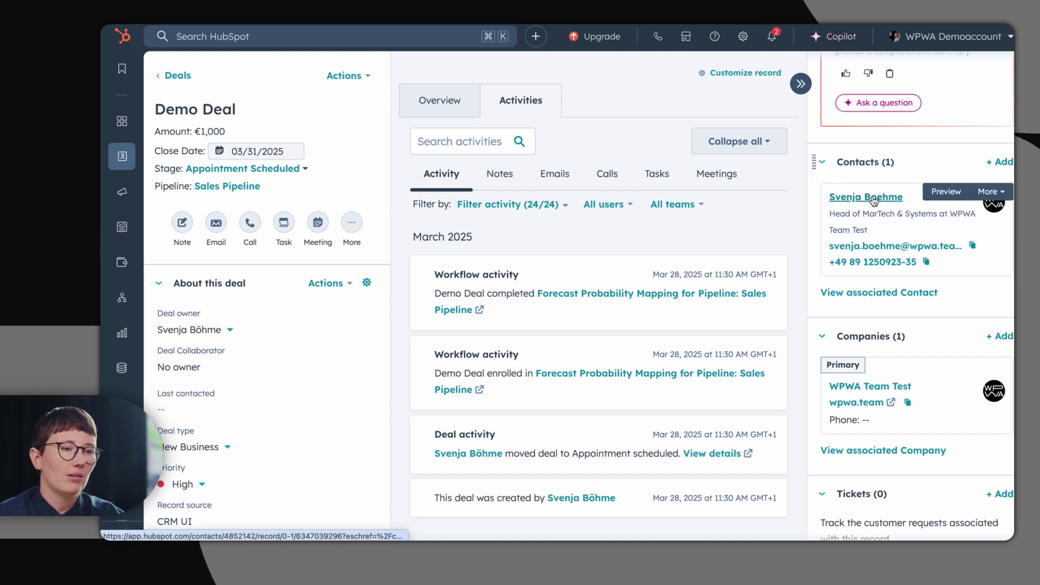
mouse_move(908, 401)
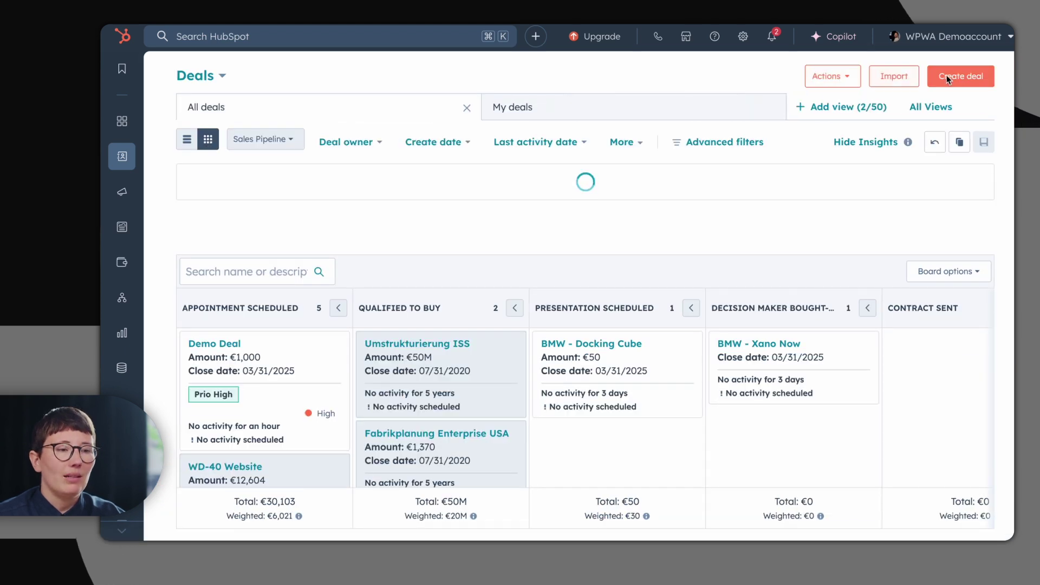
Start a new deal, associate the first listed contact, and search companies for 'wpwa'.
left_click(975, 77)
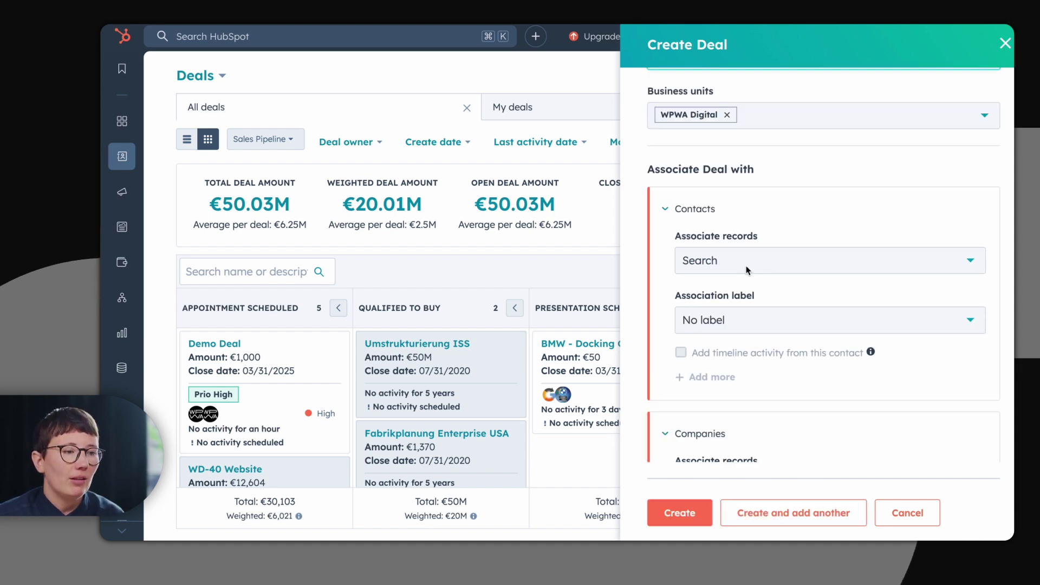
left_click(746, 269)
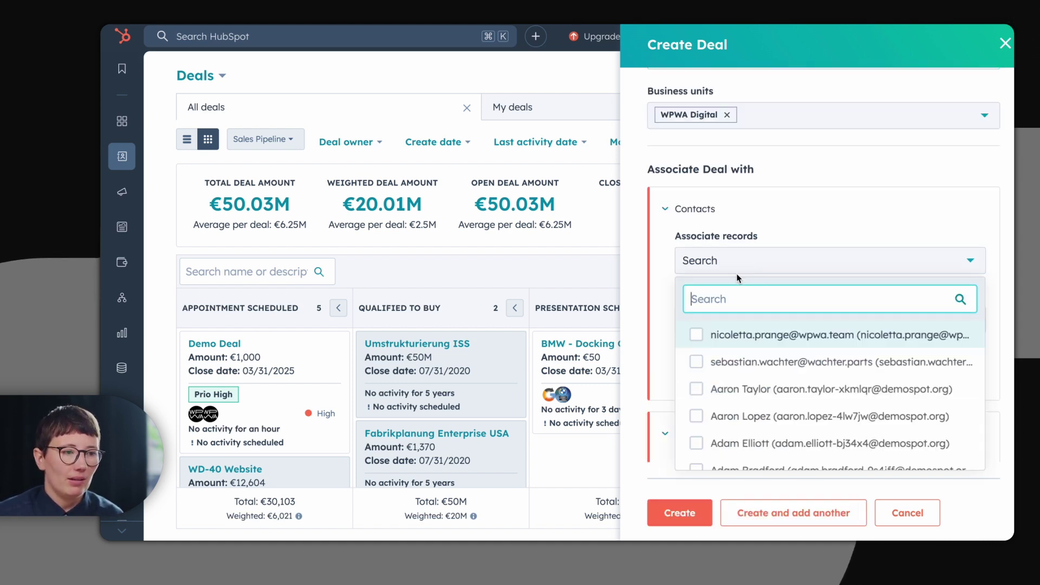
left_click(696, 336)
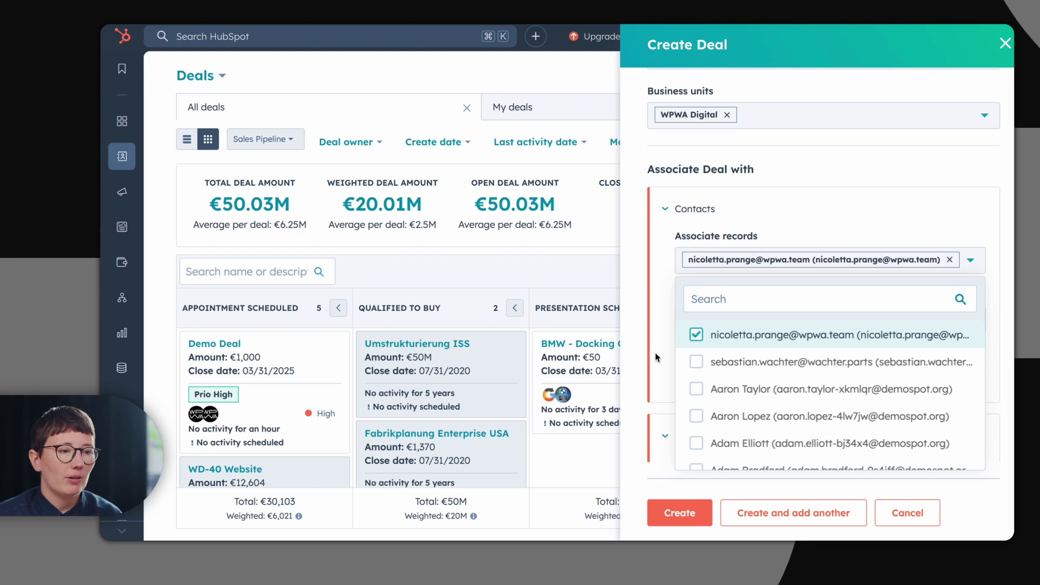
scroll(658, 357, "down", 5)
left_click(703, 232)
type("wpwa")
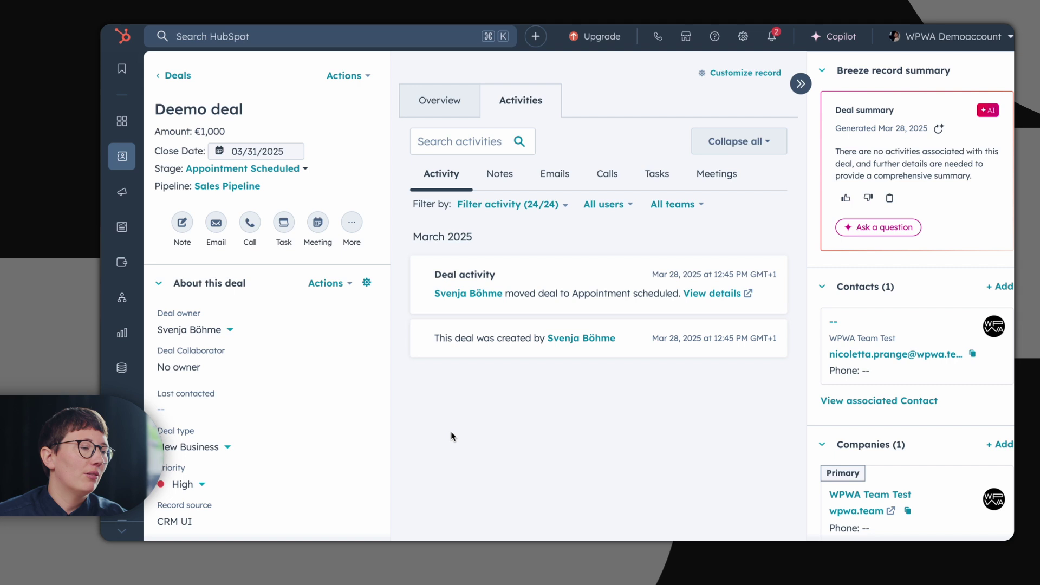
From the Sales dashboard, create a Revenue dashboard using the Revenue template with default name and access.
mouse_move(122, 332)
left_click(201, 331)
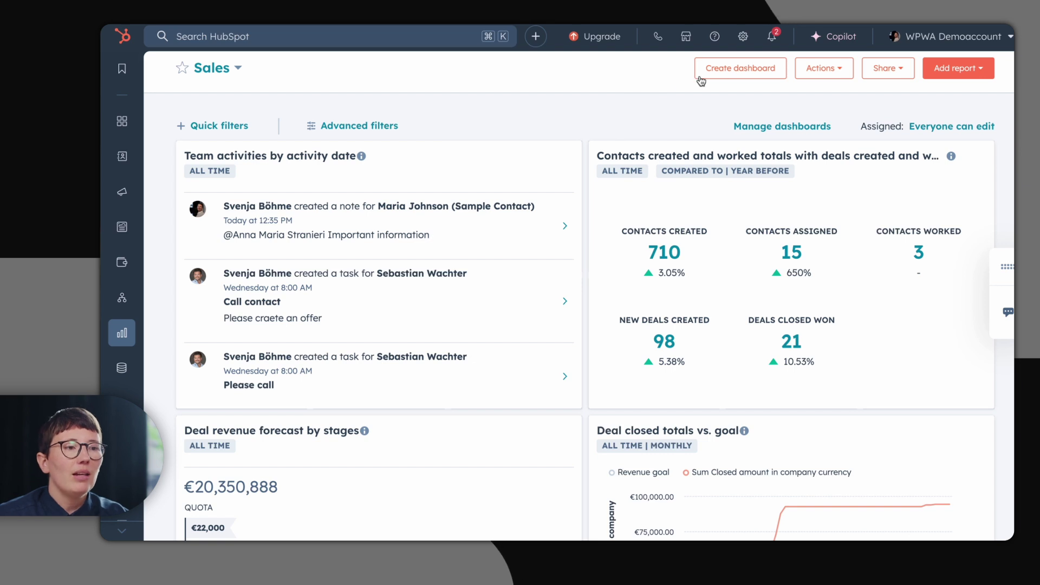
left_click(720, 76)
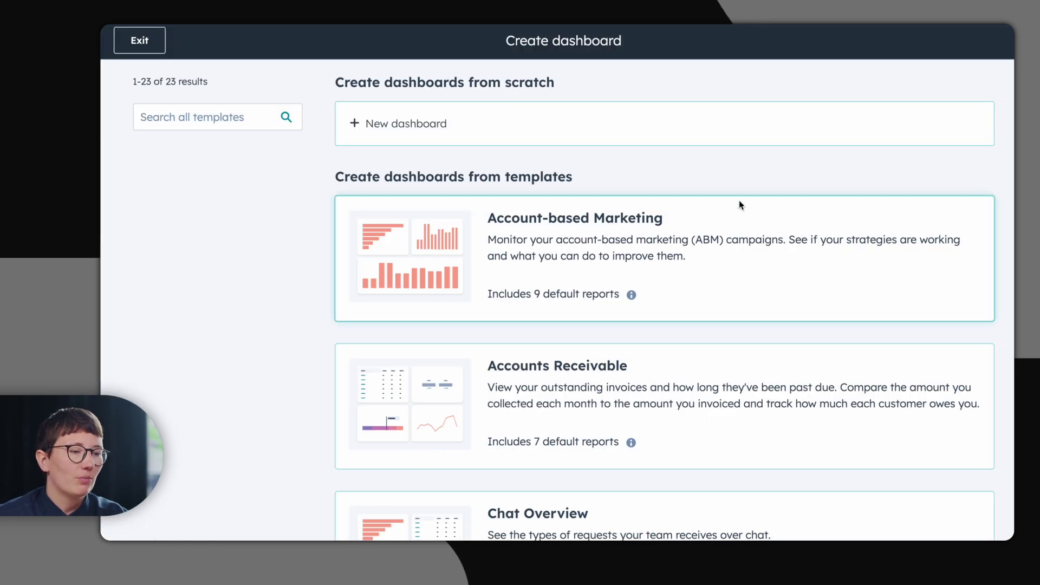
scroll(774, 278, "down", 4)
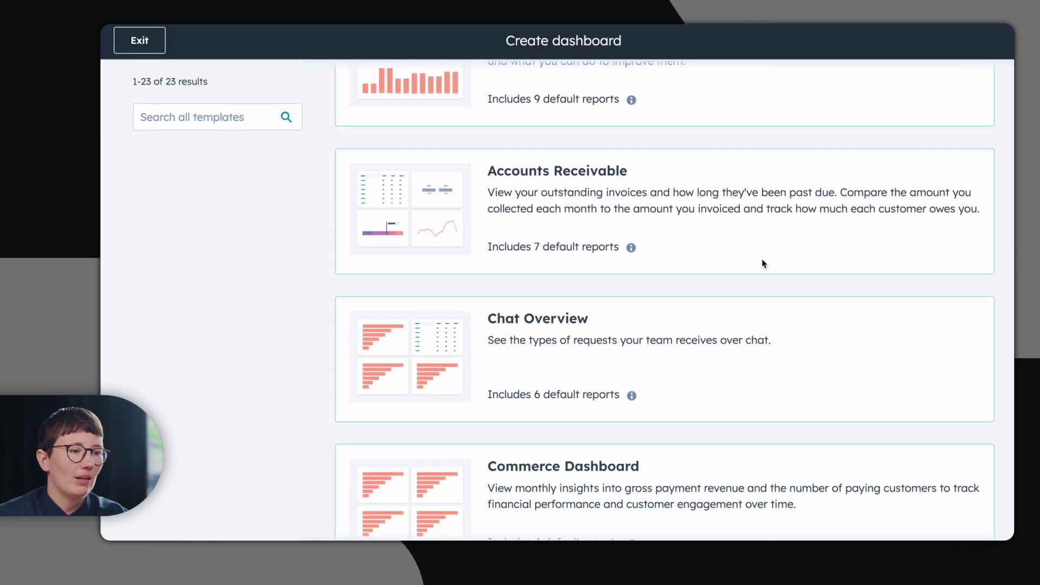
scroll(760, 261, "down", 6)
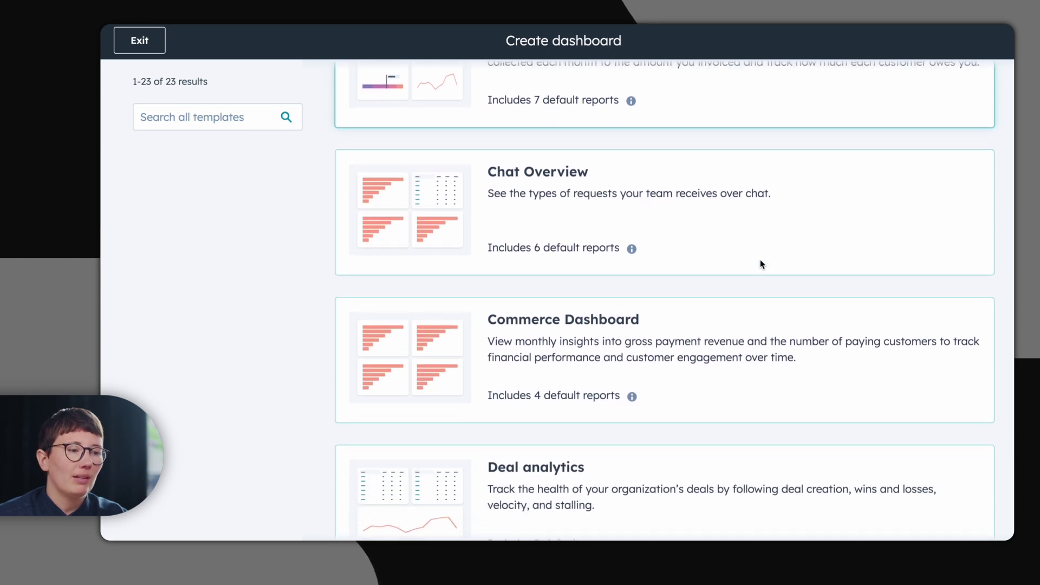
left_click(780, 320)
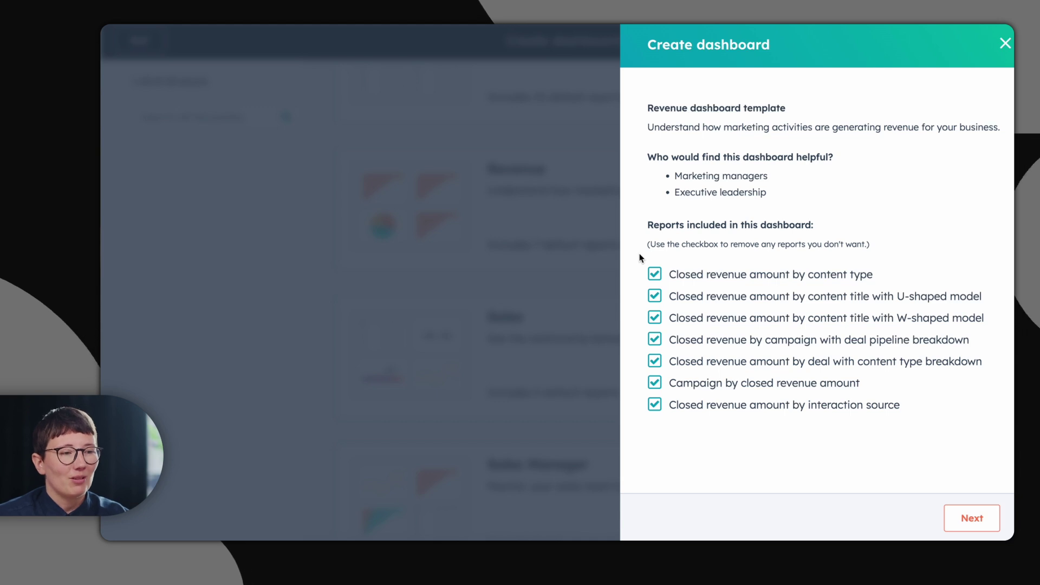
left_click(969, 514)
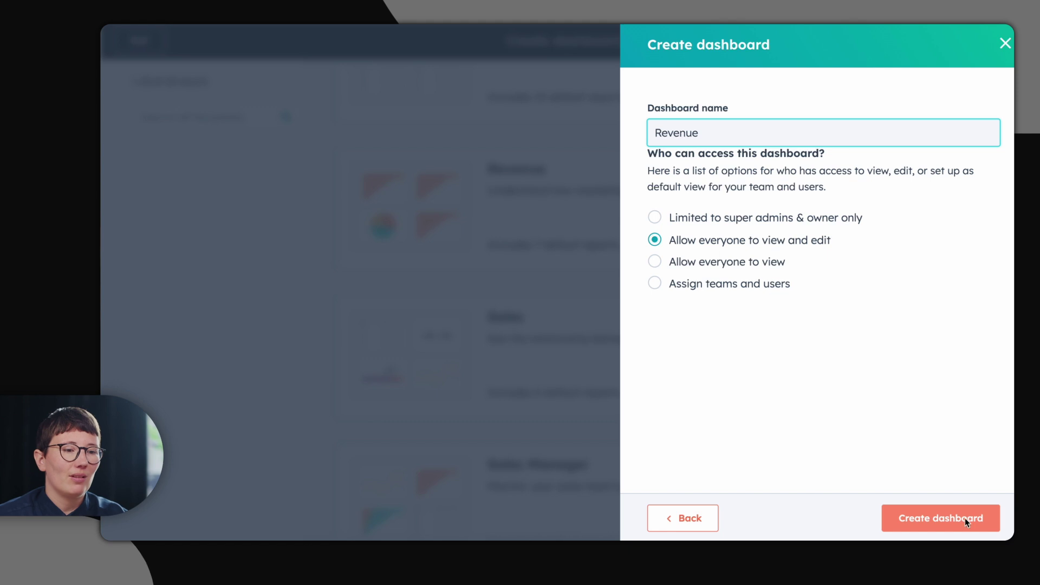
left_click(977, 520)
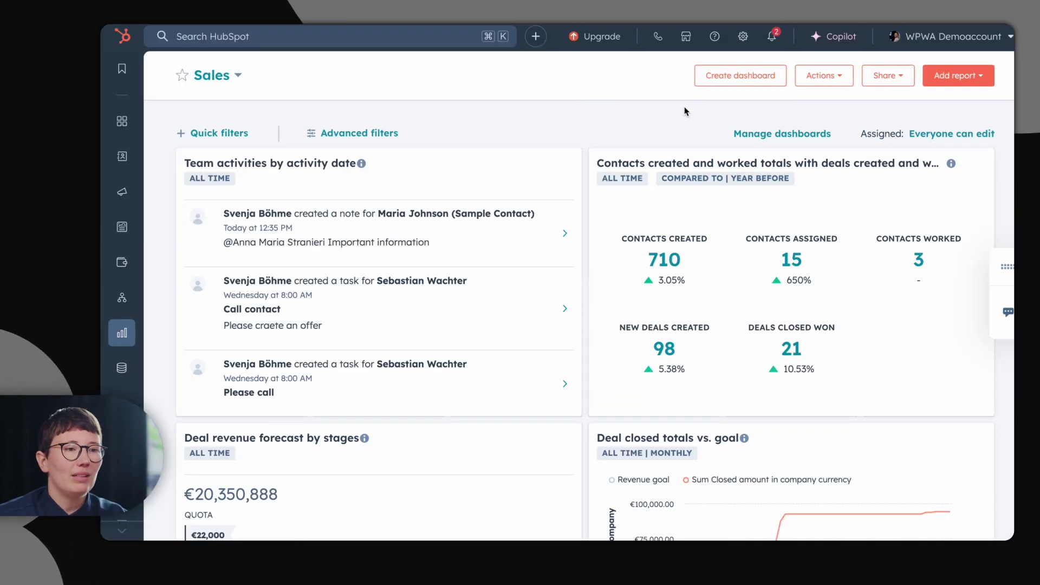
Filter report templates to Deals, open the first-interaction closed revenue by content title template, and start saving.
left_click(944, 80)
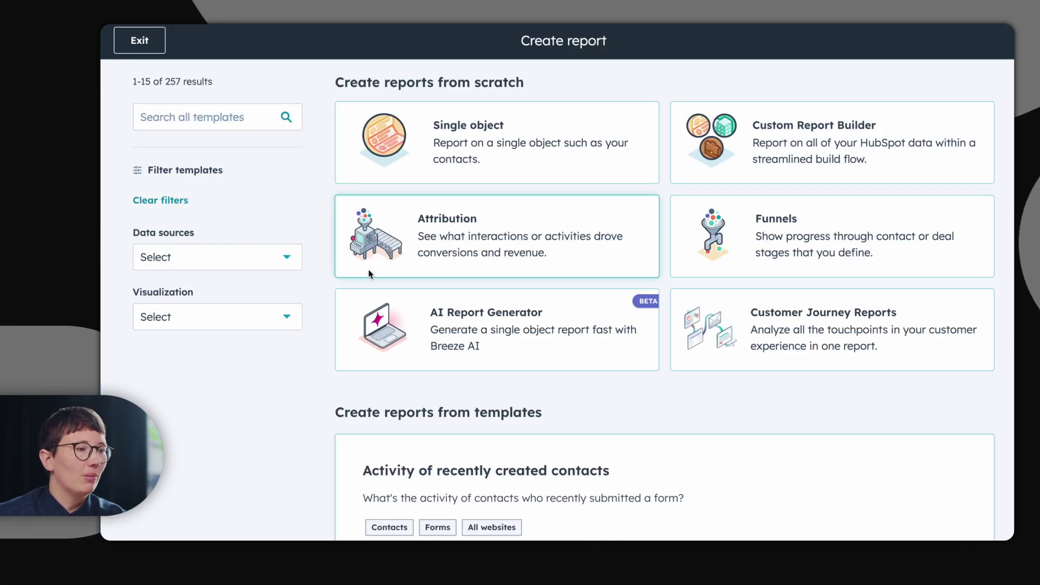
left_click(259, 258)
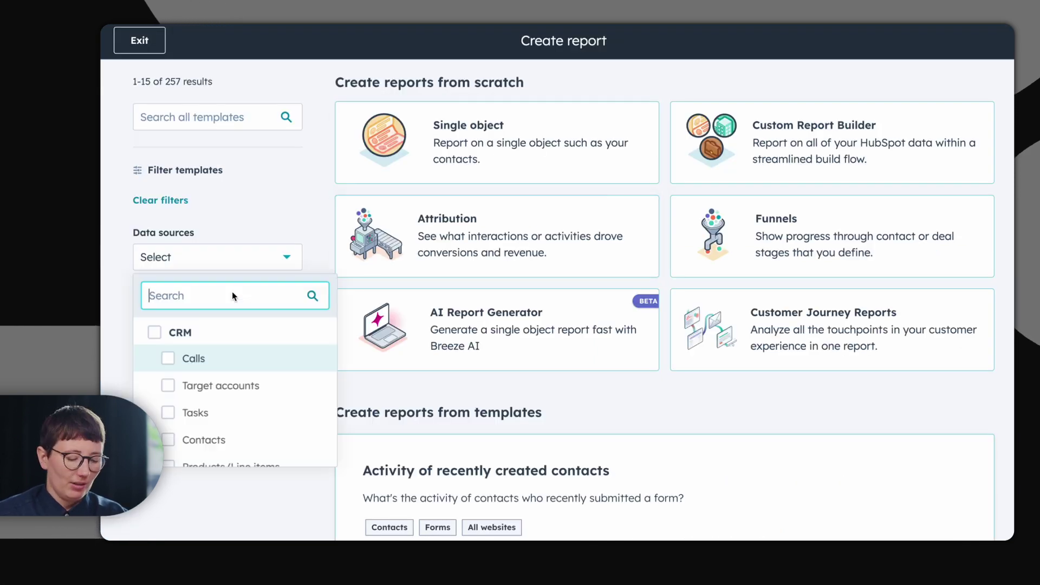
type("deal")
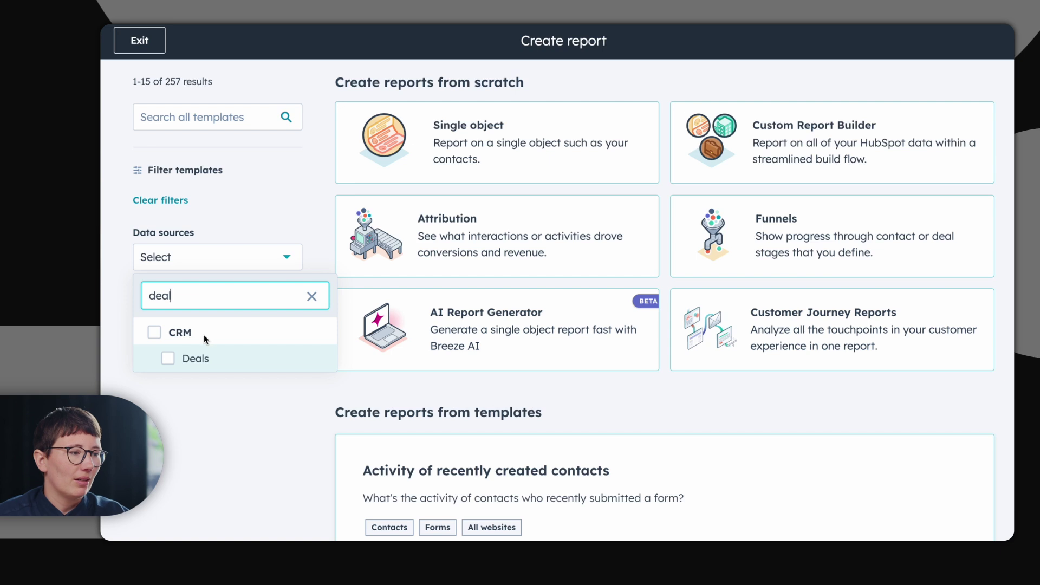
left_click(167, 360)
left_click(195, 324)
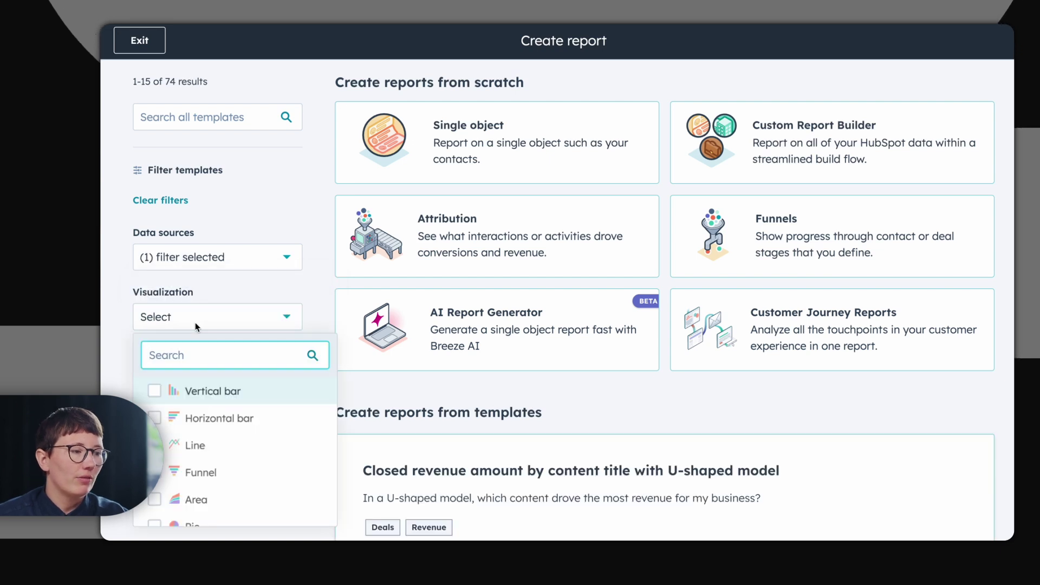
scroll(346, 365, "down", 15)
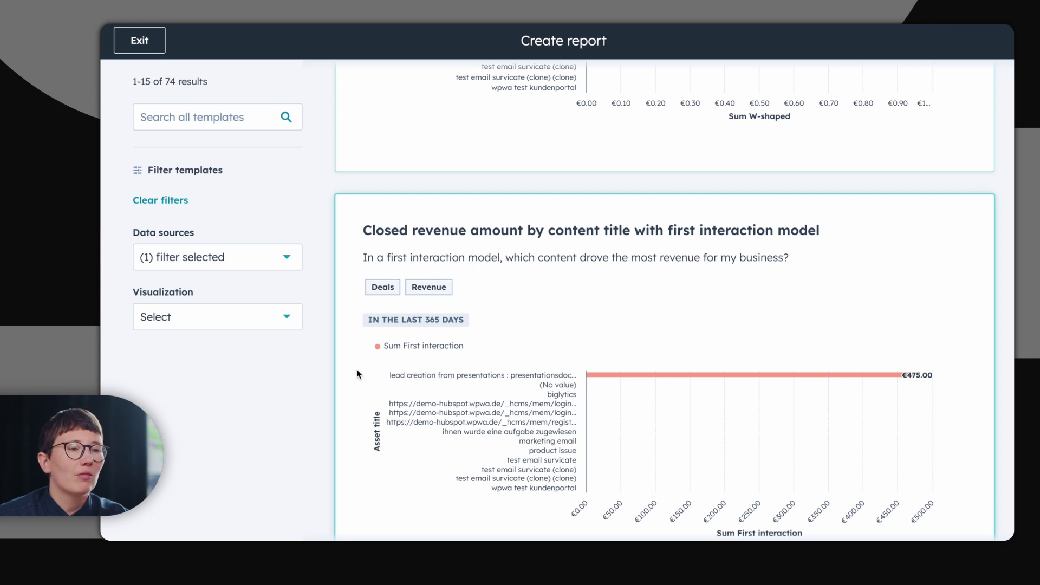
left_click(821, 245)
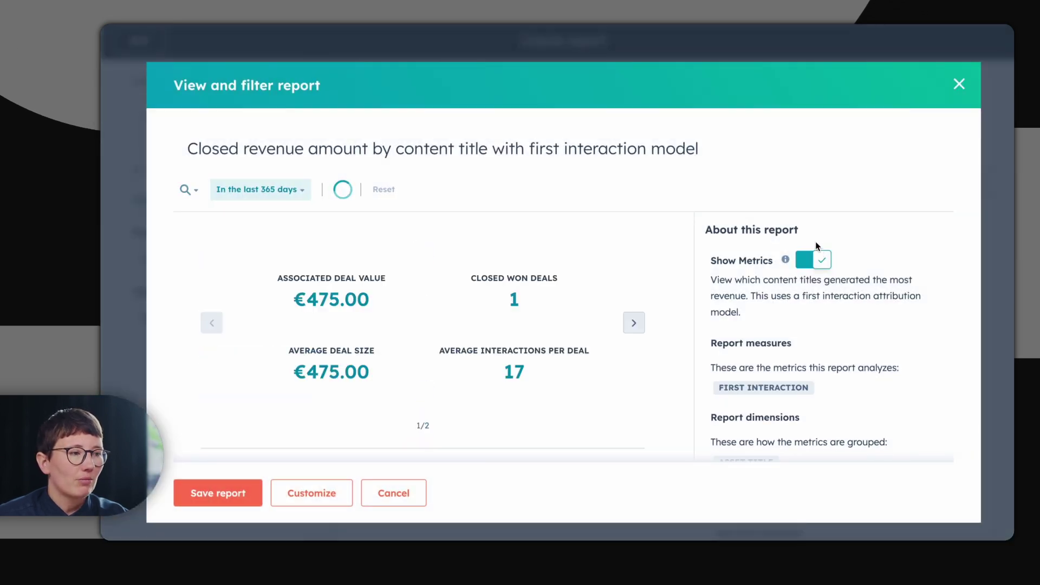
left_click(227, 482)
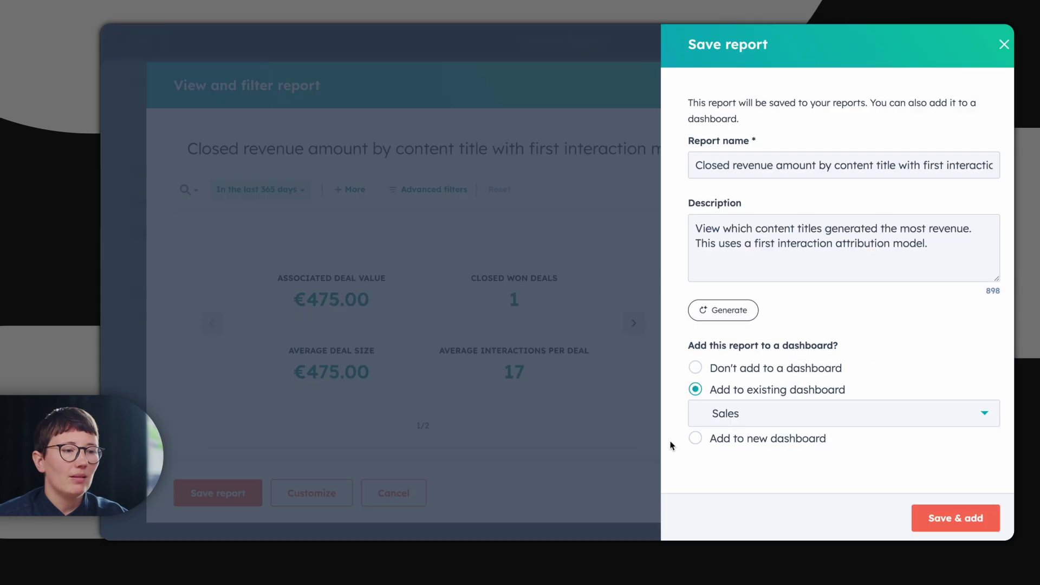